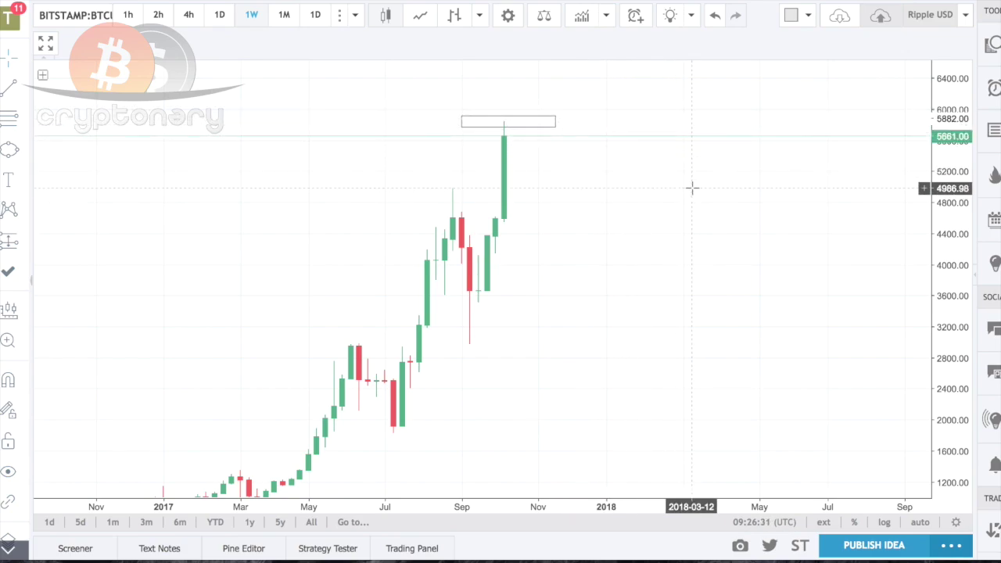
Pan and zoom the weekly BTC chart so the January–October 2017 rally fills the view
left_click_drag(687, 118, 674, 208)
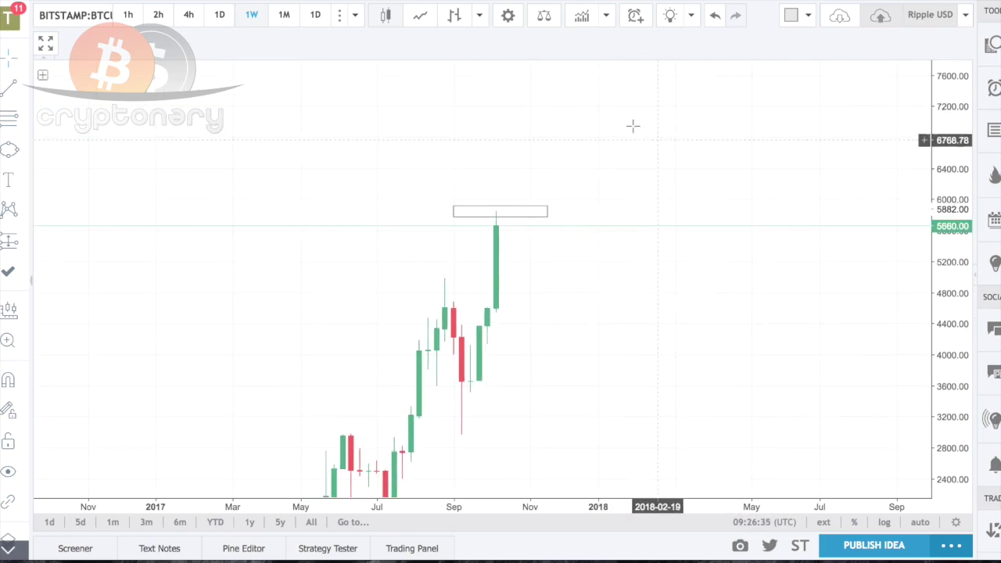
left_click_drag(644, 337, 636, 218)
scroll(635, 218, "up", 3)
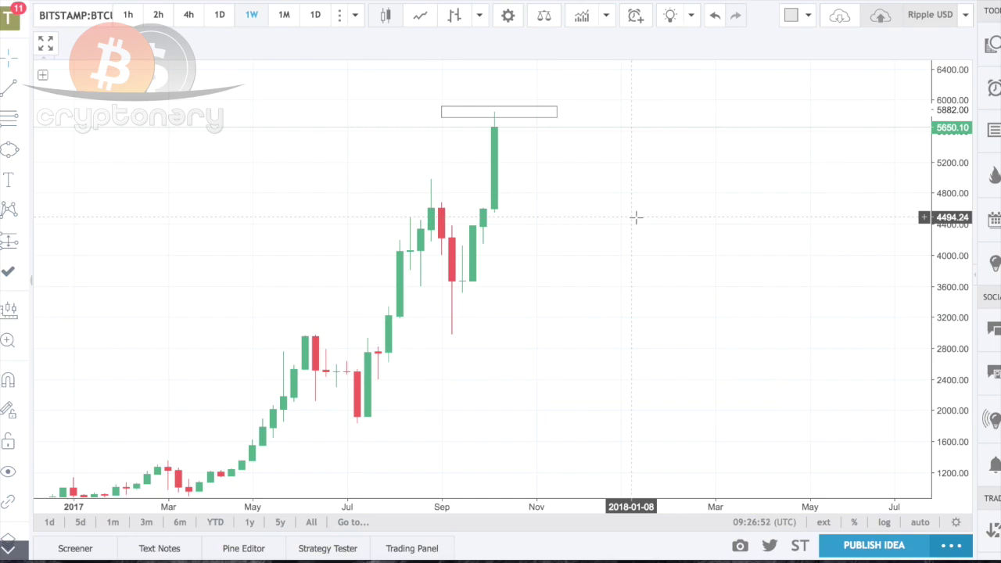
Draw a Fib retracement from 2076.87 (100%) up to 4153.33 (0%), then reselect it
left_click(10, 117)
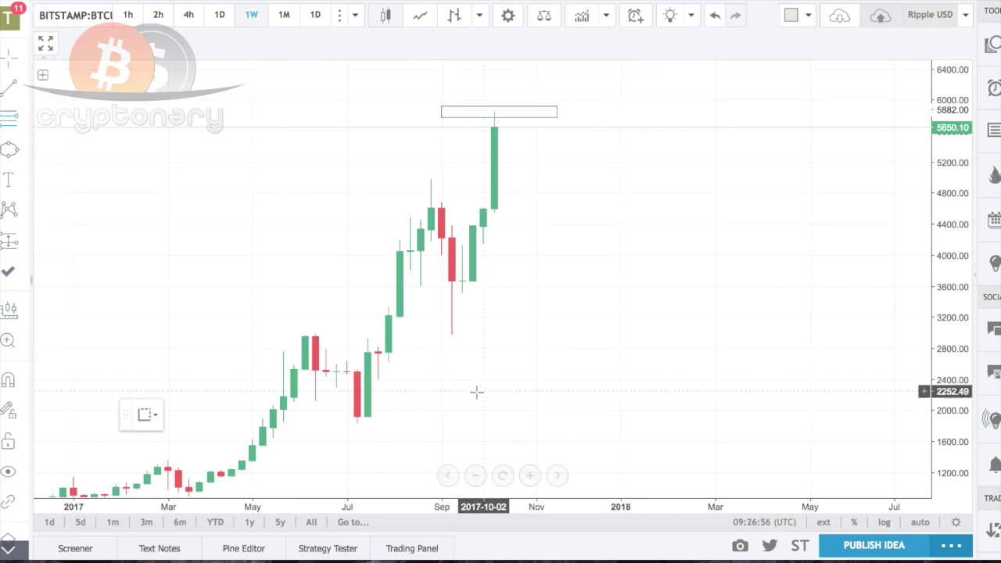
left_click(598, 404)
left_click(798, 244)
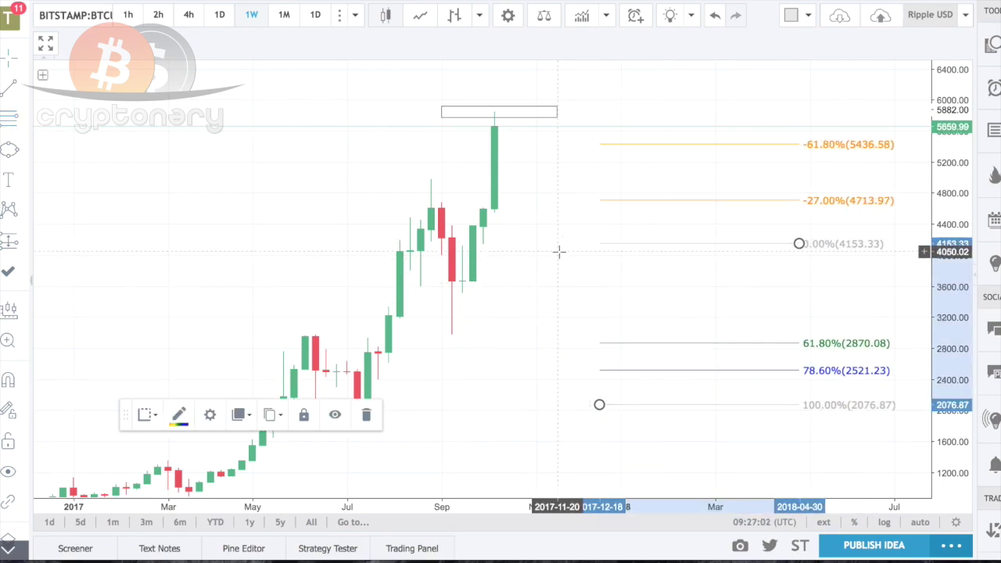
left_click(507, 296)
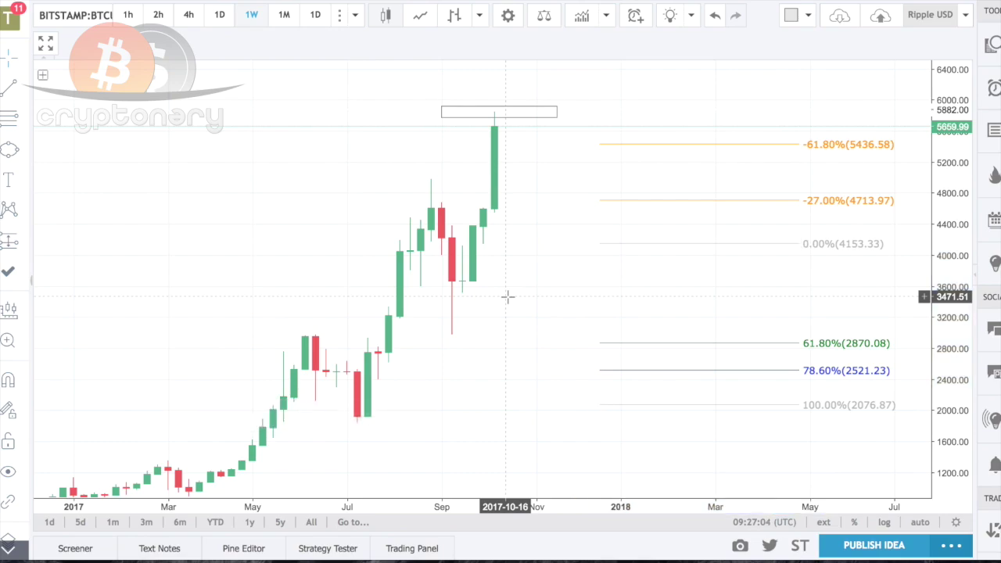
left_click(823, 247)
double_click(823, 248)
left_click(382, 208)
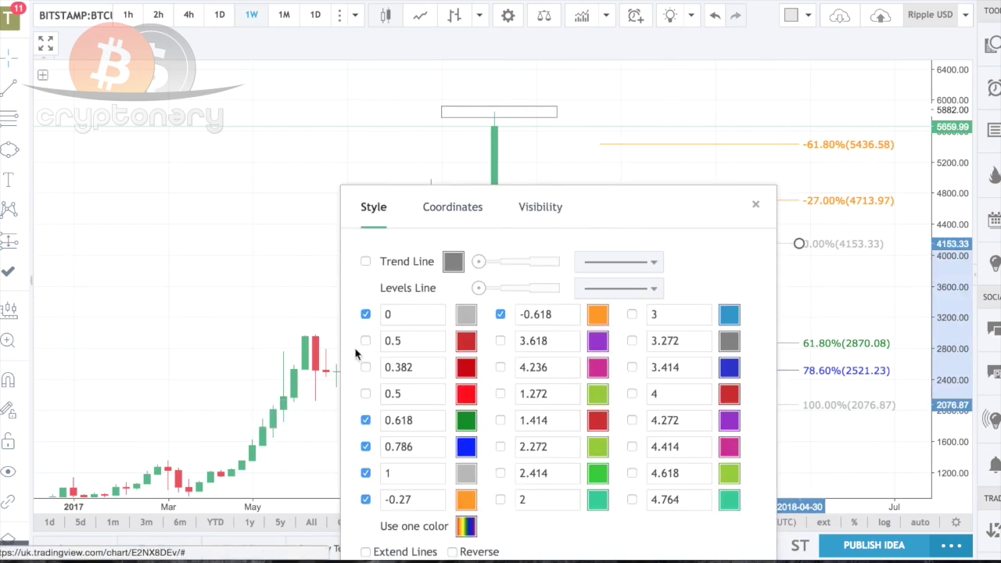
left_click_drag(585, 201, 351, 31)
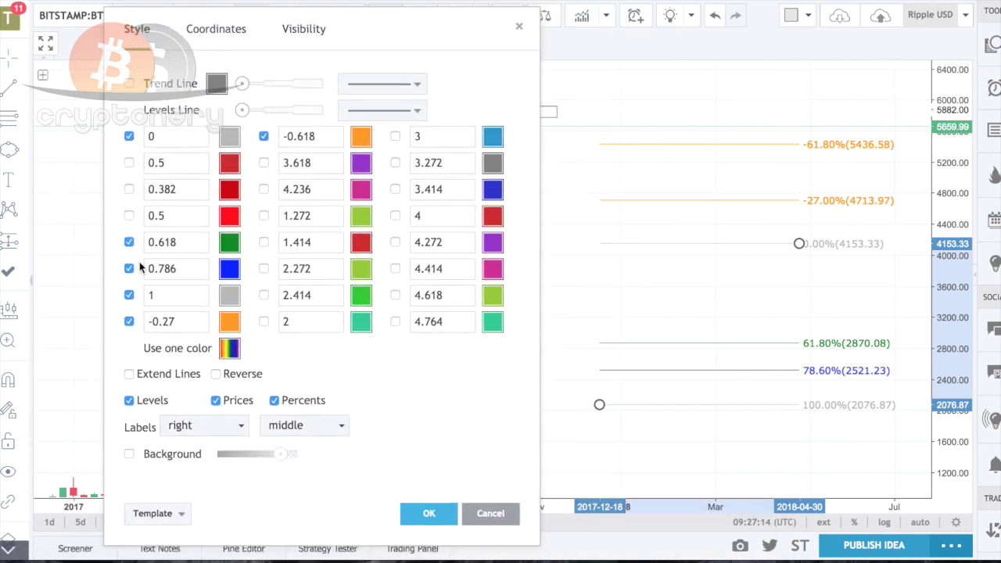
left_click(422, 517)
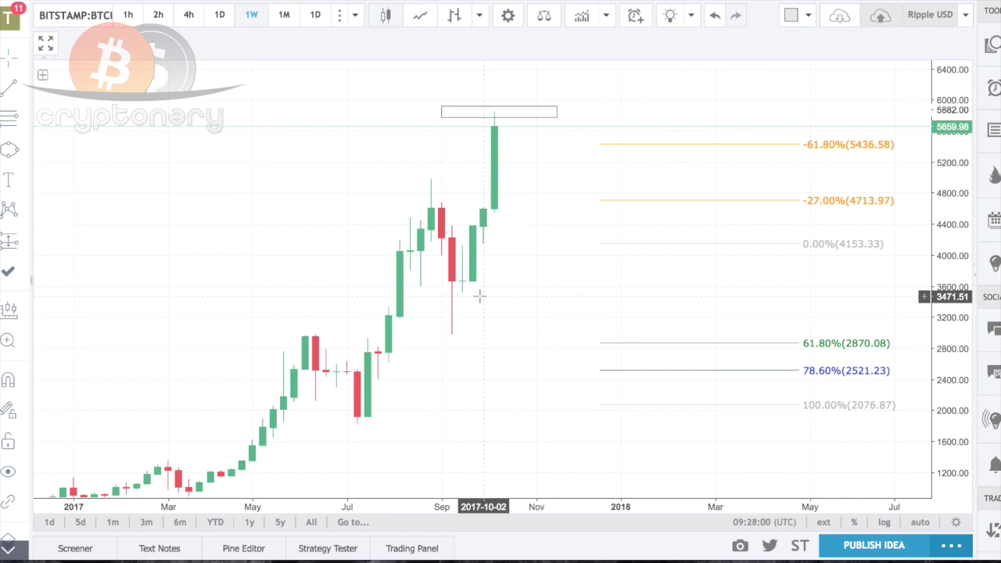
Select and delete the 2077–4153 Fibonacci retracement
left_click(850, 246)
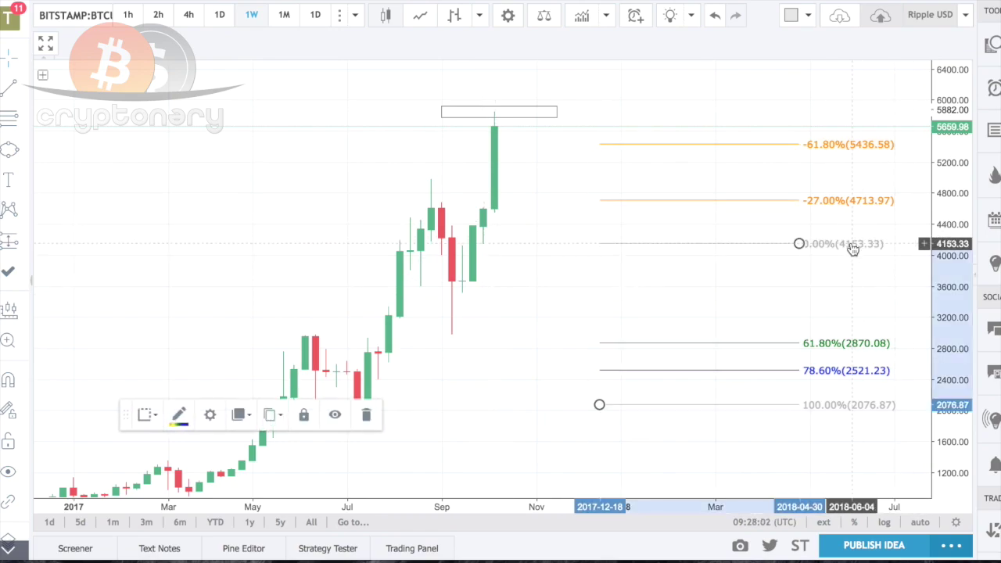
key("Delete")
left_click(9, 117)
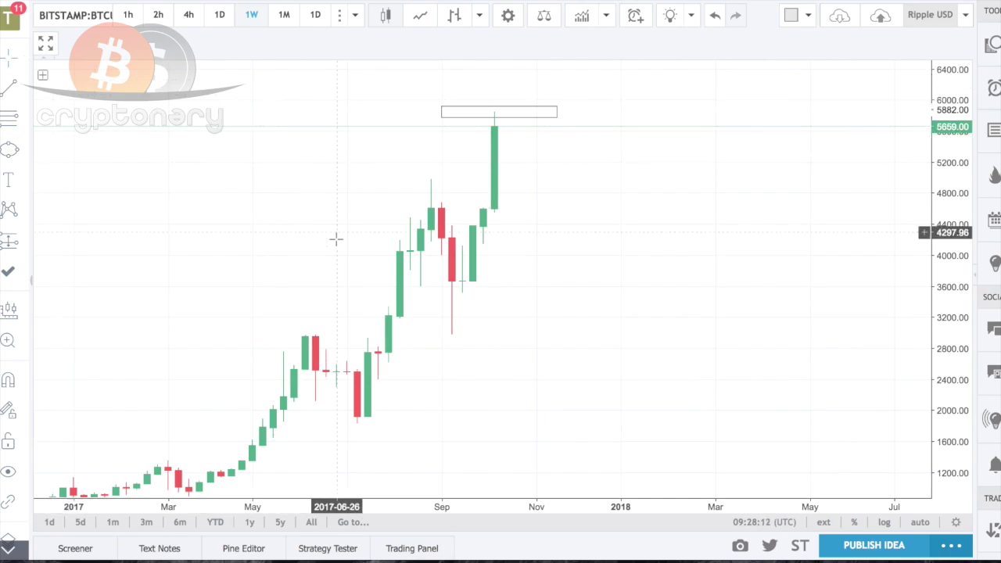
scroll(335, 240, "down", 3)
Rescale the price axis back to 1200–6400 and close the FXCM advert
left_click_drag(957, 88, 763, 284)
scroll(706, 286, "down", 3)
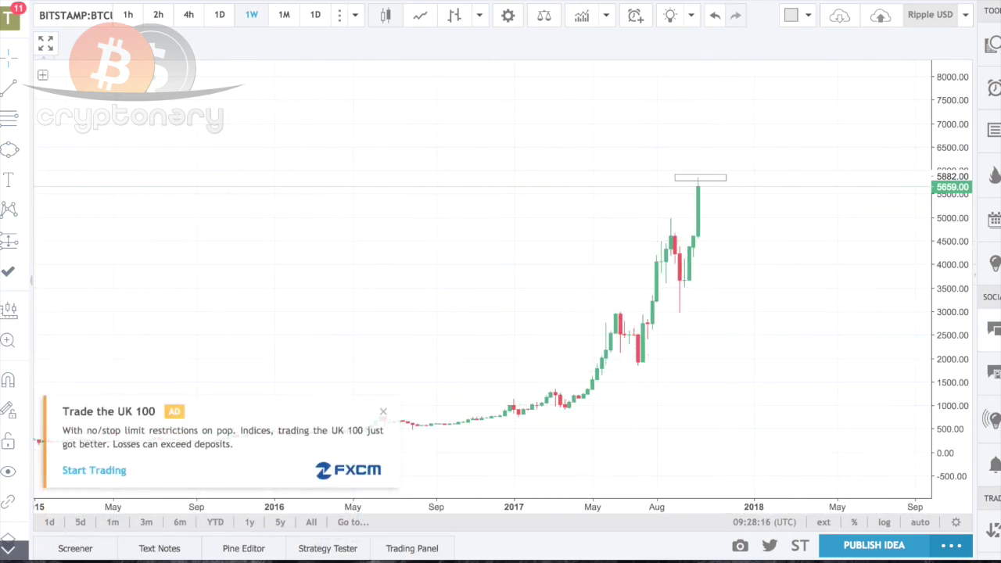
left_click_drag(952, 413, 831, 305)
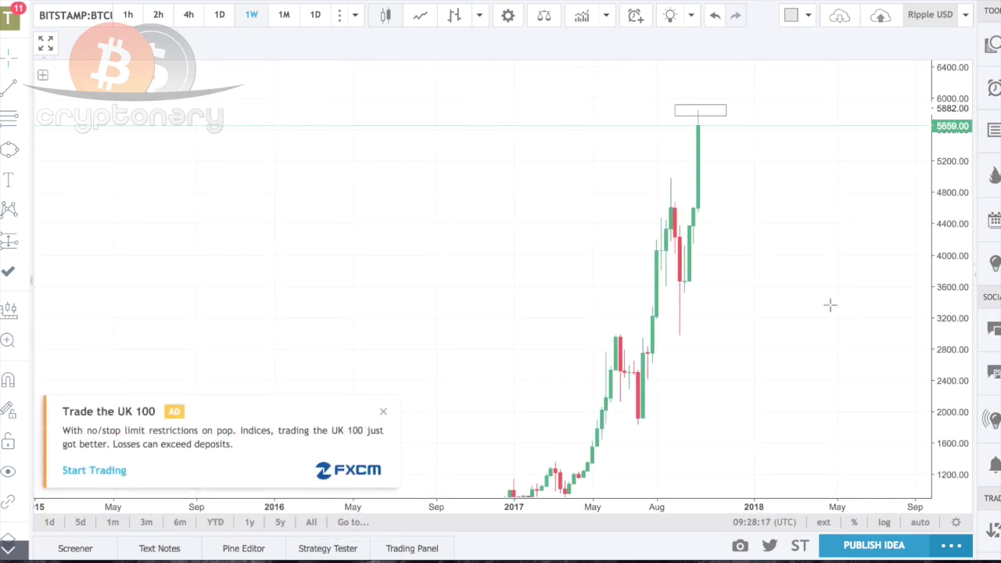
left_click(383, 411)
Zoom in so the 2017 rally fills the weekly chart
scroll(527, 328, "up", 1)
scroll(527, 328, "up", 4)
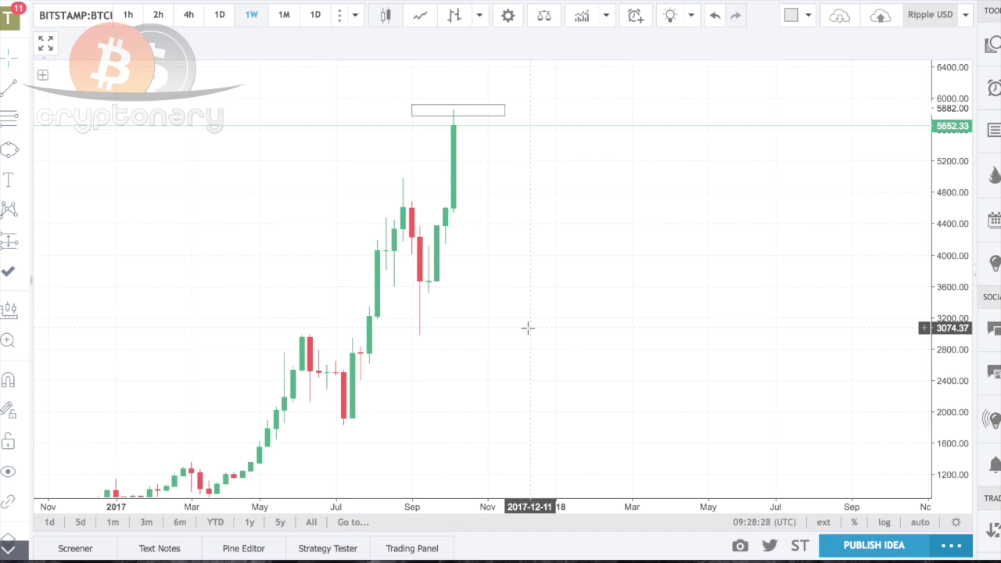
scroll(527, 328, "up", 4)
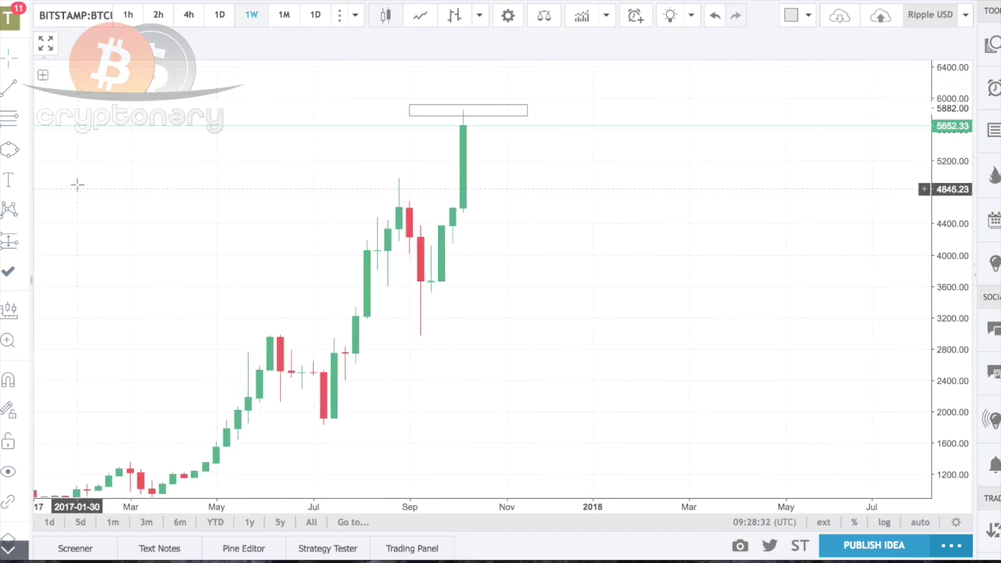
left_click(7, 121)
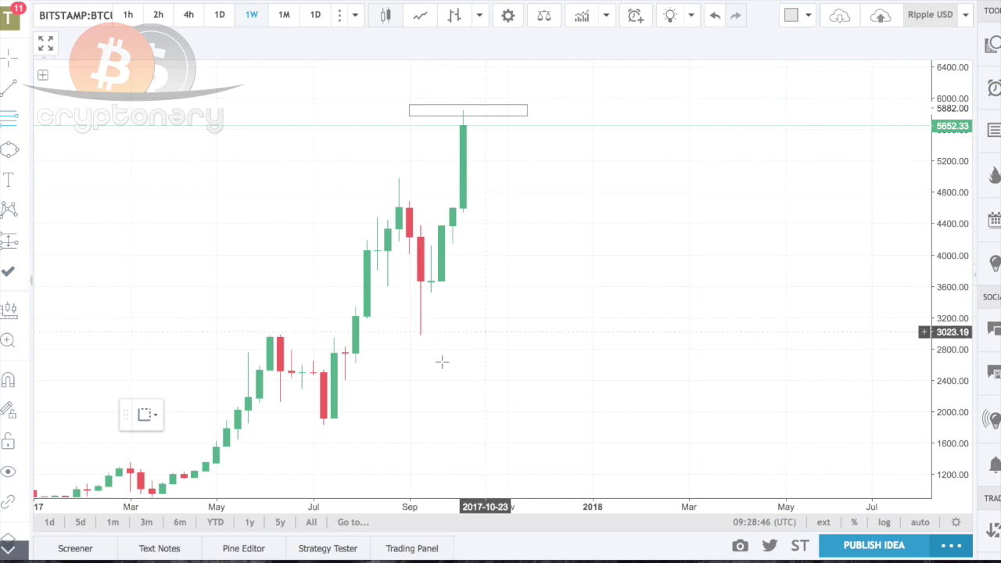
Anchor the retracement at the July low 1825.56 and end it at the 4998.77 high
left_click(323, 426)
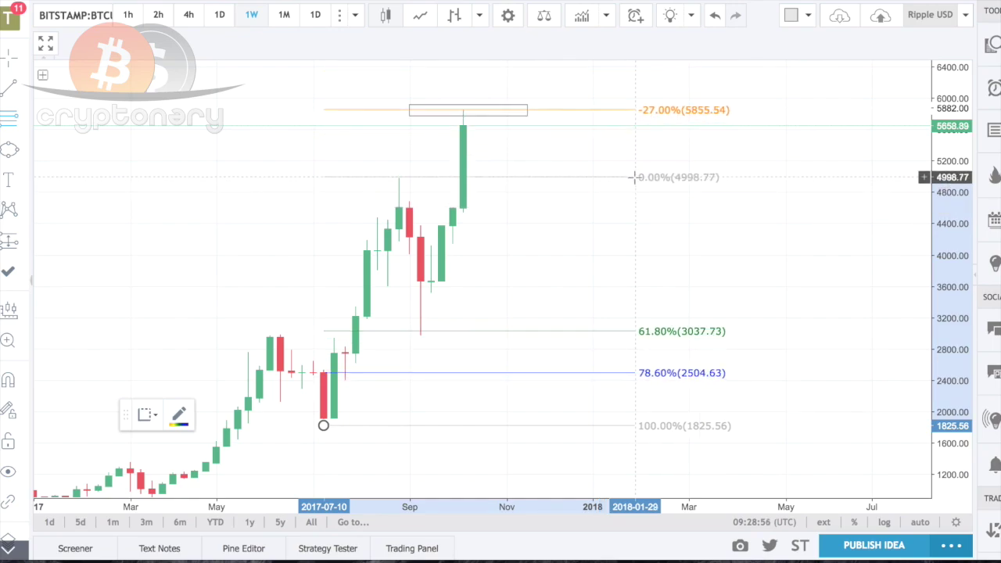
left_click(628, 177)
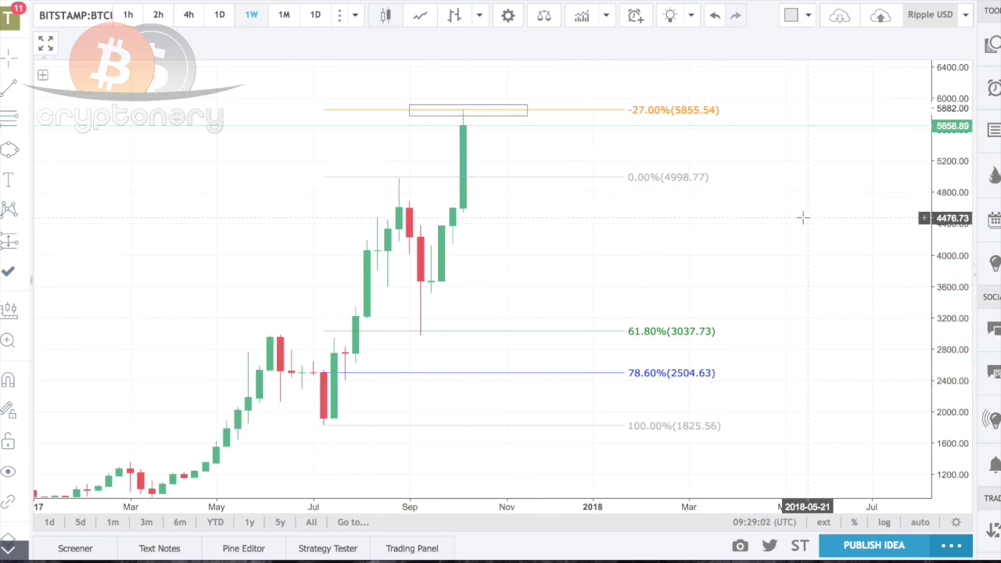
Place a black horizontal support line at about 2992
left_click(7, 150)
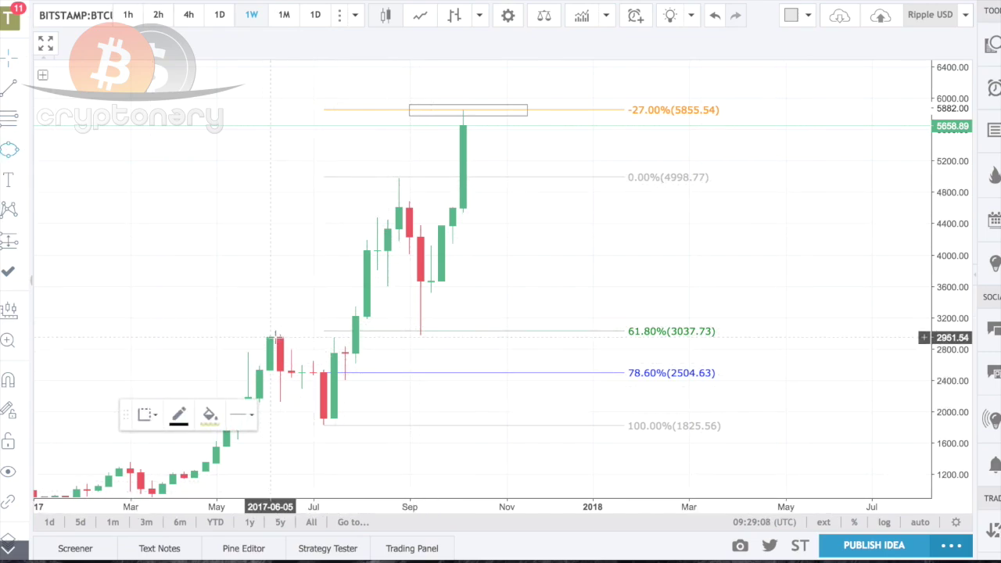
left_click(22, 89)
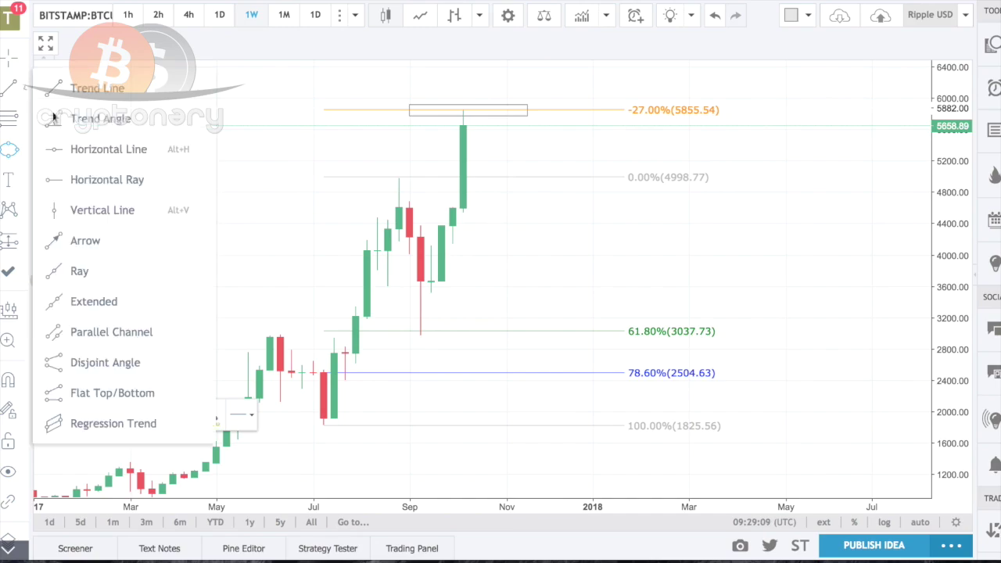
left_click(110, 154)
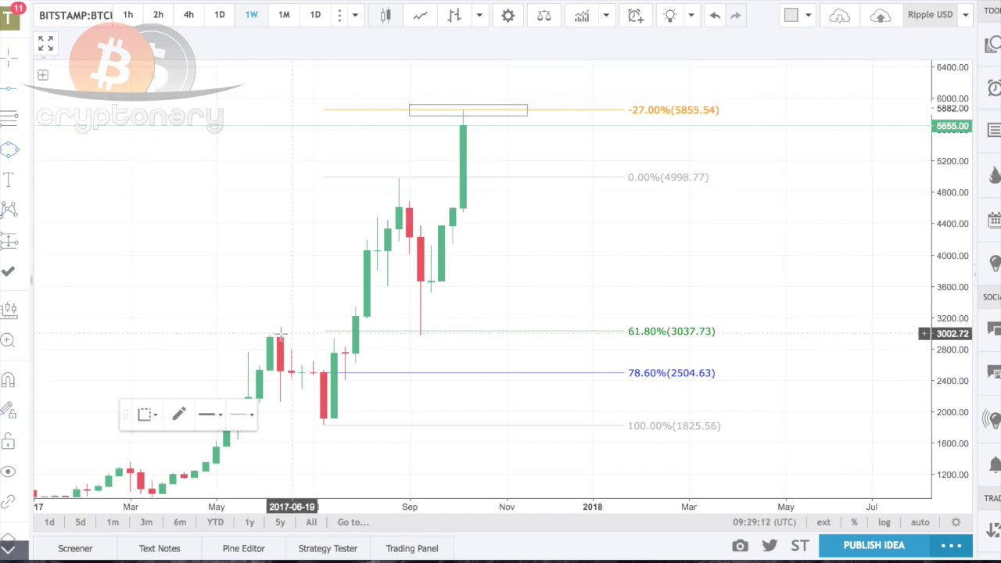
left_click(266, 335)
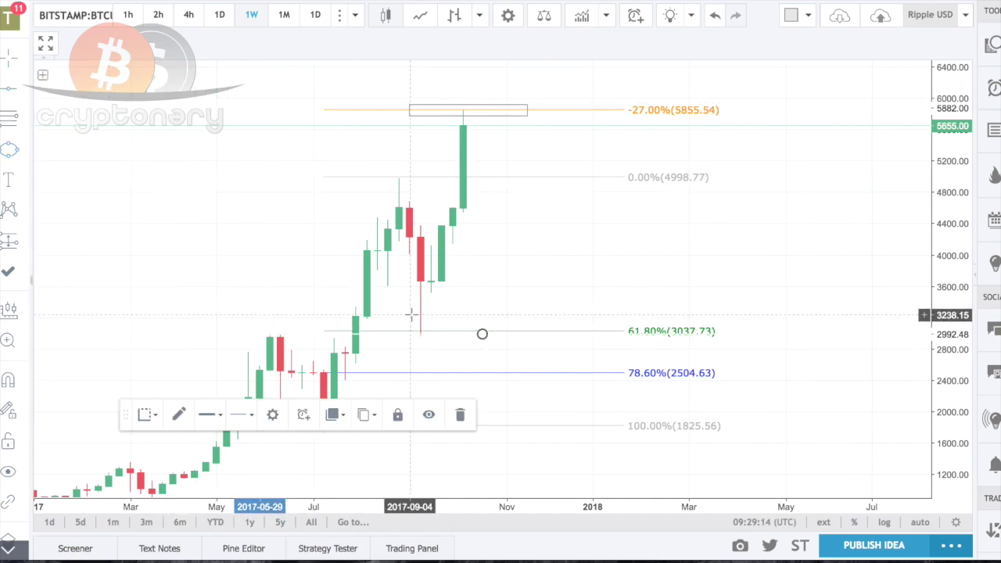
left_click(179, 416)
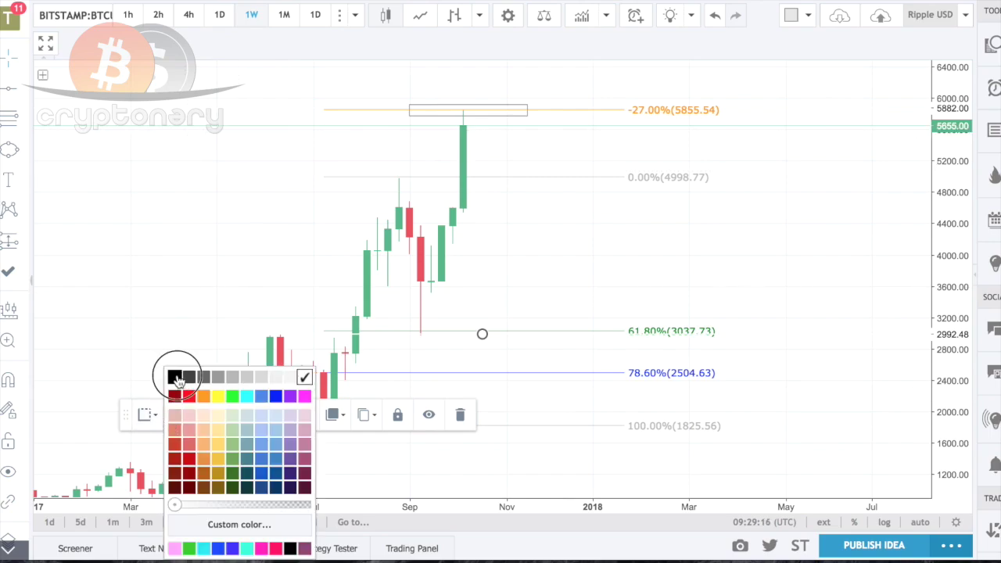
left_click(176, 379)
Draw a yellow ellipse around the September wick low at the 61.8% level (3037.73)
left_click(149, 219)
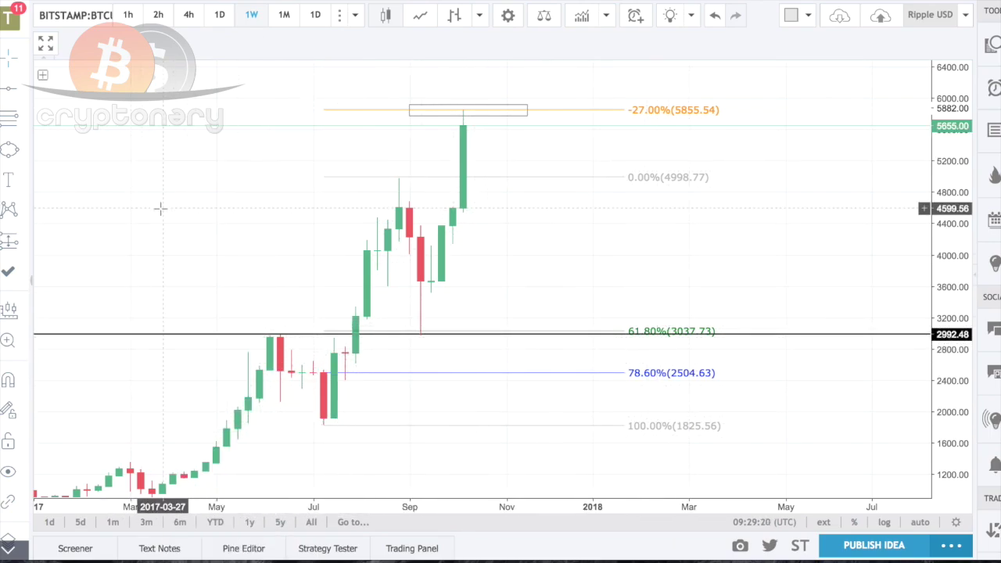
left_click(9, 151)
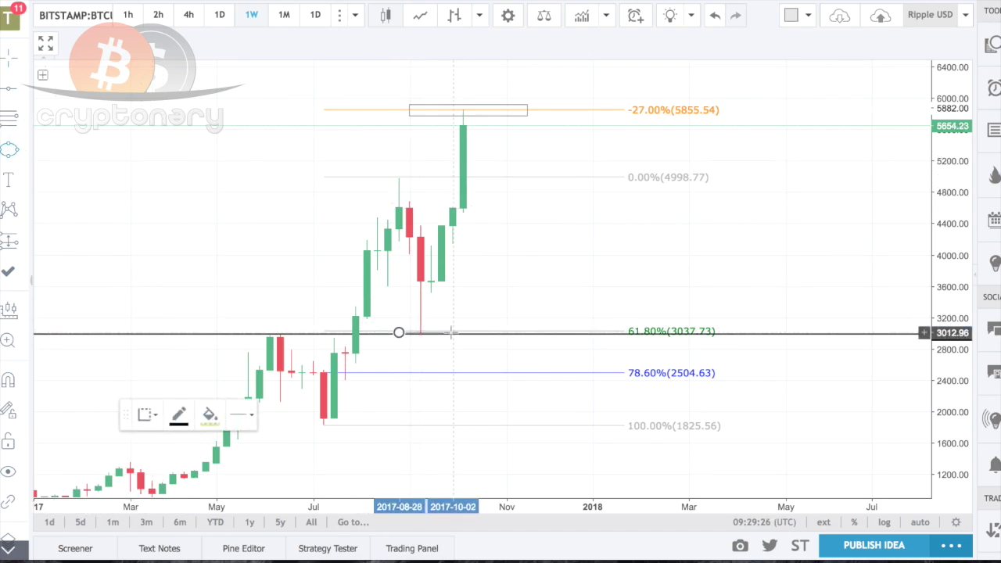
left_click(445, 309)
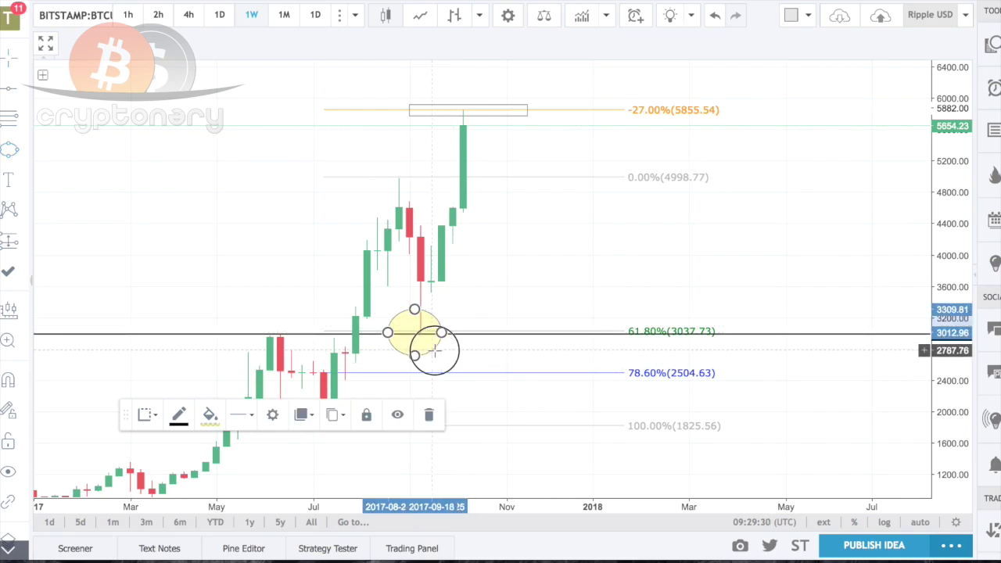
Nudge the black horizontal line to sit at 2992.48
left_click(571, 277)
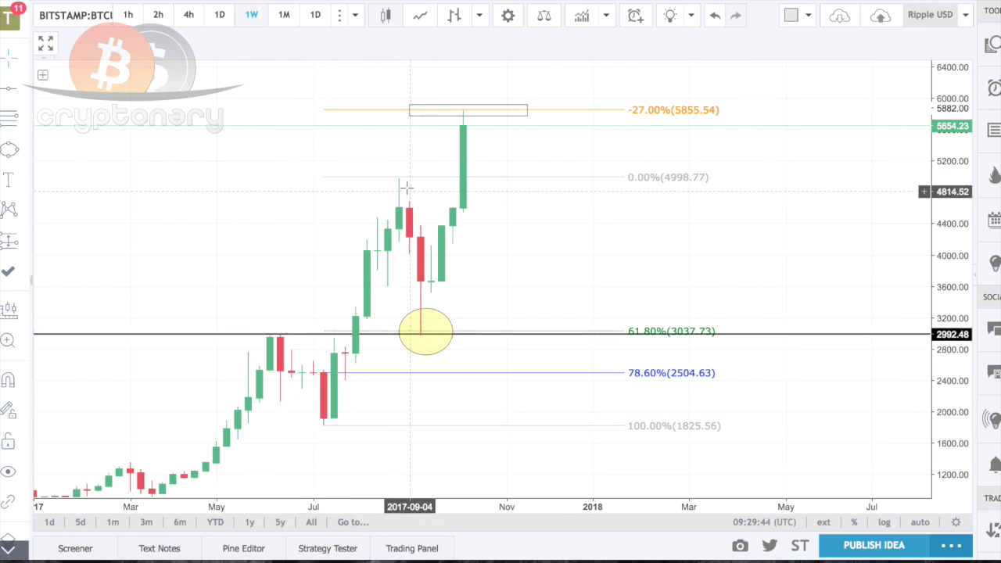
left_click_drag(648, 338, 516, 340)
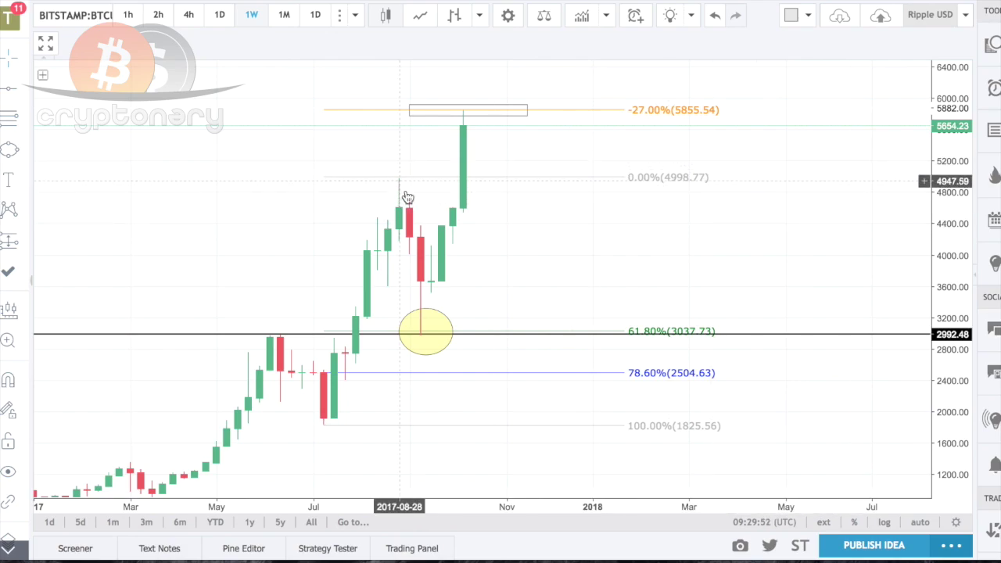
left_click(442, 350)
left_click(705, 242)
left_click_drag(576, 335, 428, 336)
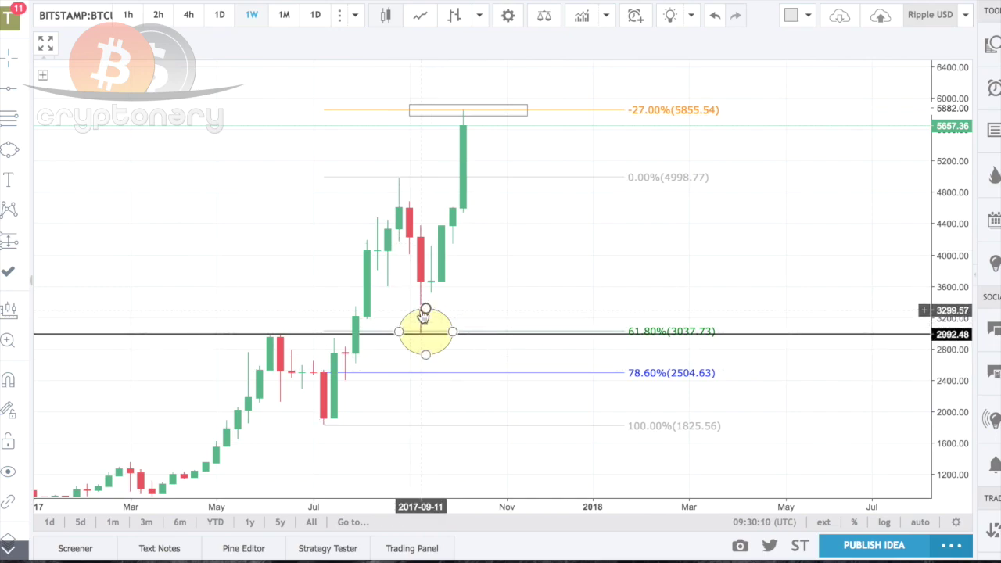
Select the 1825.56–4998.77 Fibonacci retracement
left_click(440, 358)
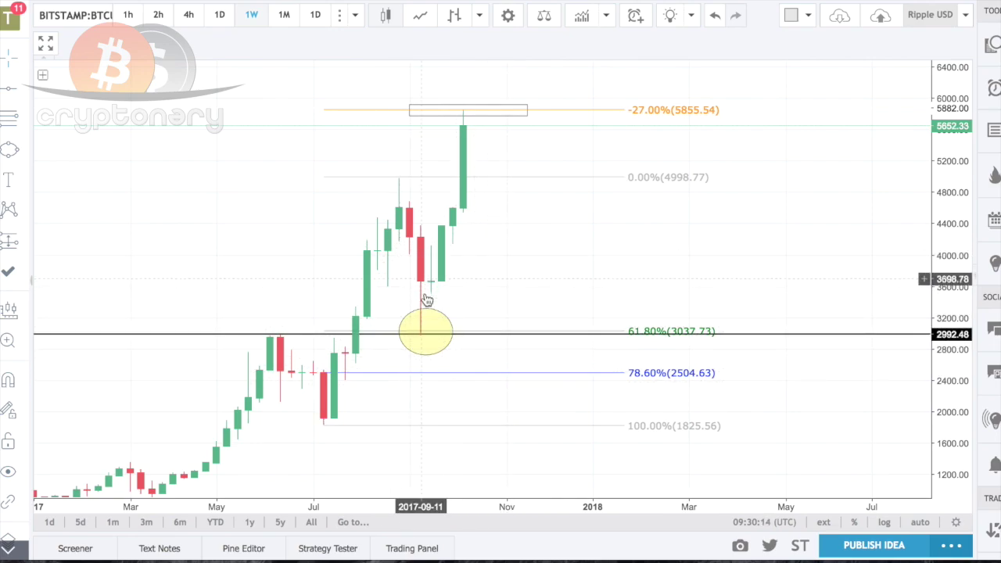
left_click(450, 377)
left_click(455, 375)
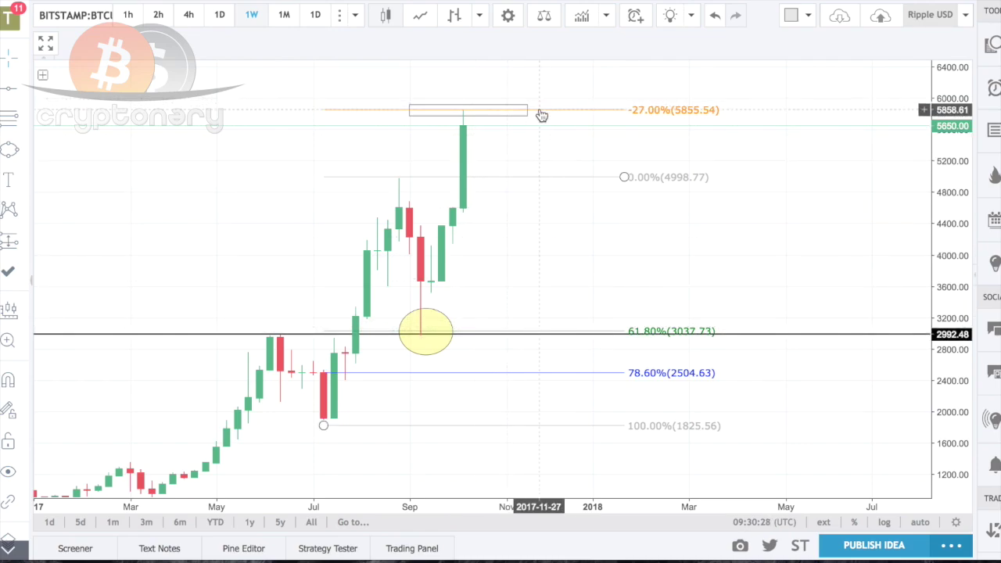
Switch BTC to daily candles and enlarge them by zooming and stretching the price scale
left_click_drag(532, 206, 516, 249)
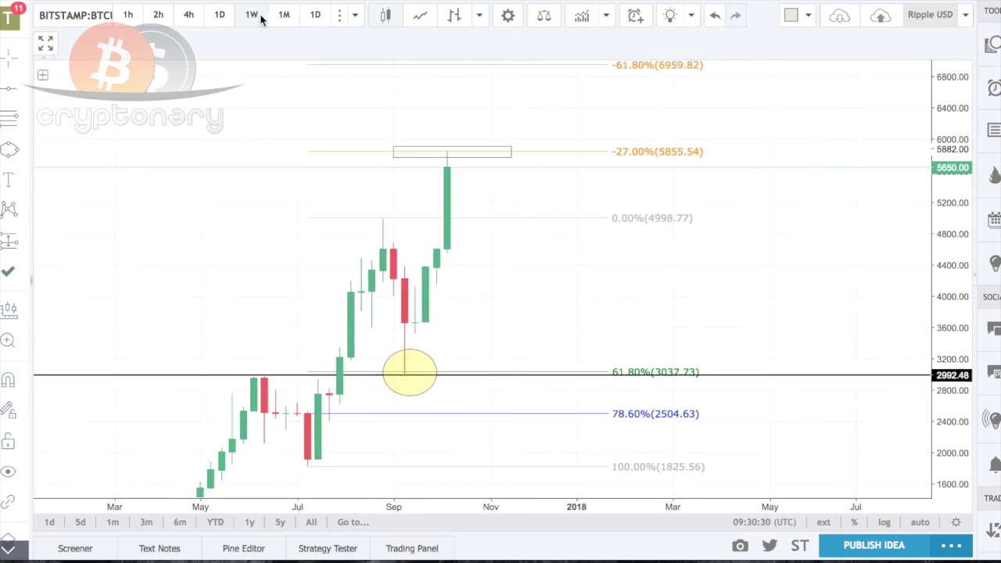
left_click(220, 14)
scroll(458, 290, "down", 5)
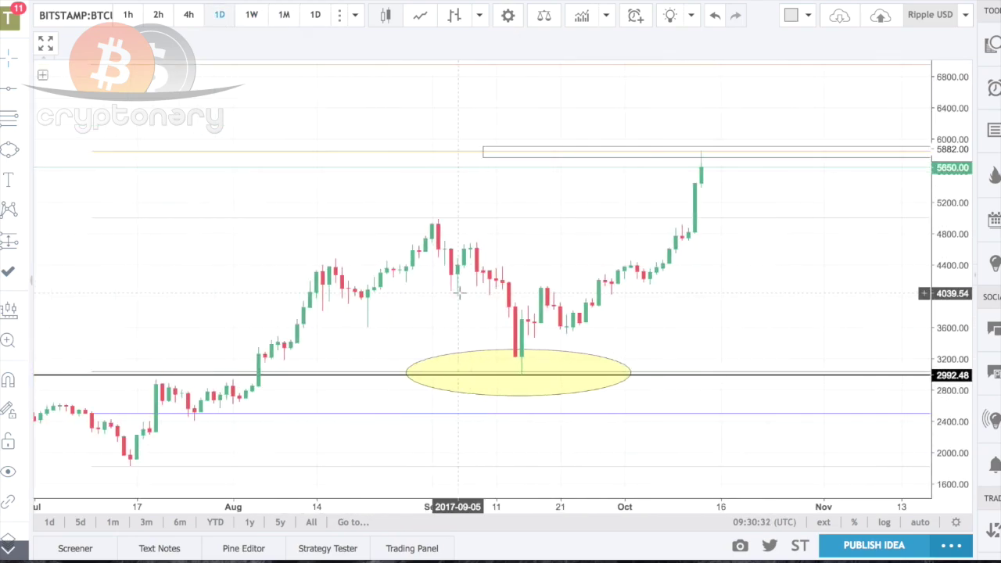
scroll(459, 292, "down", 2)
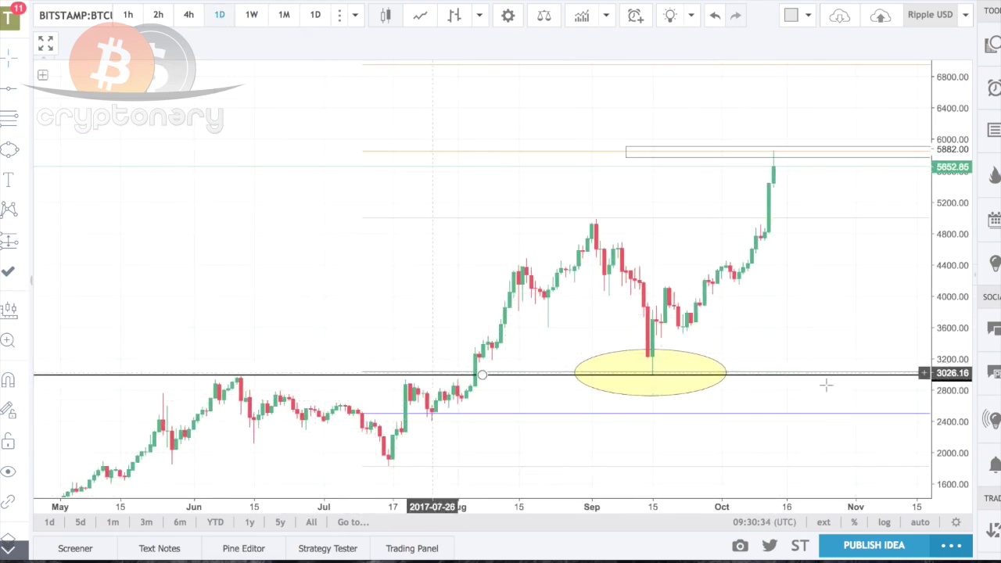
left_click_drag(946, 375, 927, 308)
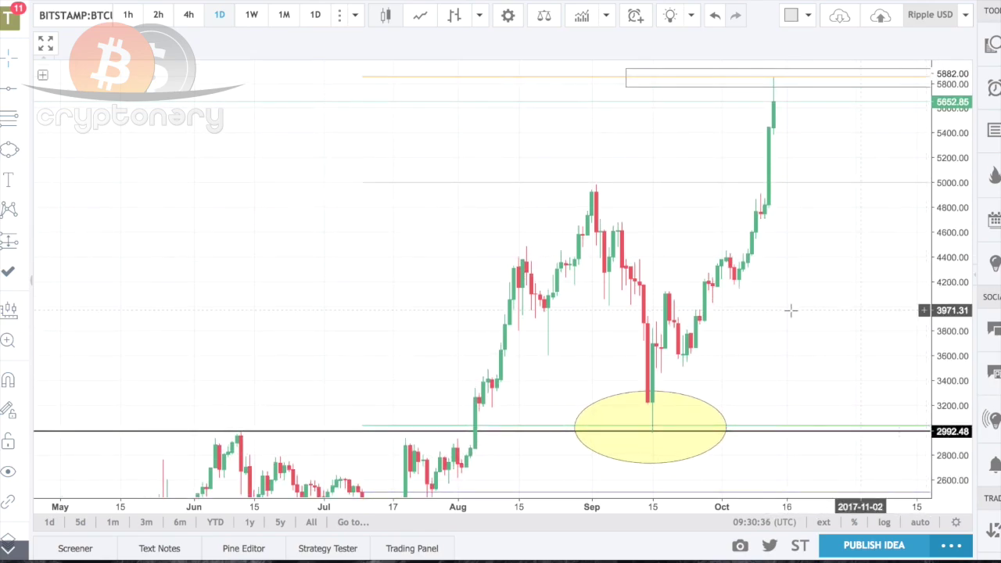
scroll(791, 310, "up", 3)
scroll(790, 310, "up", 2)
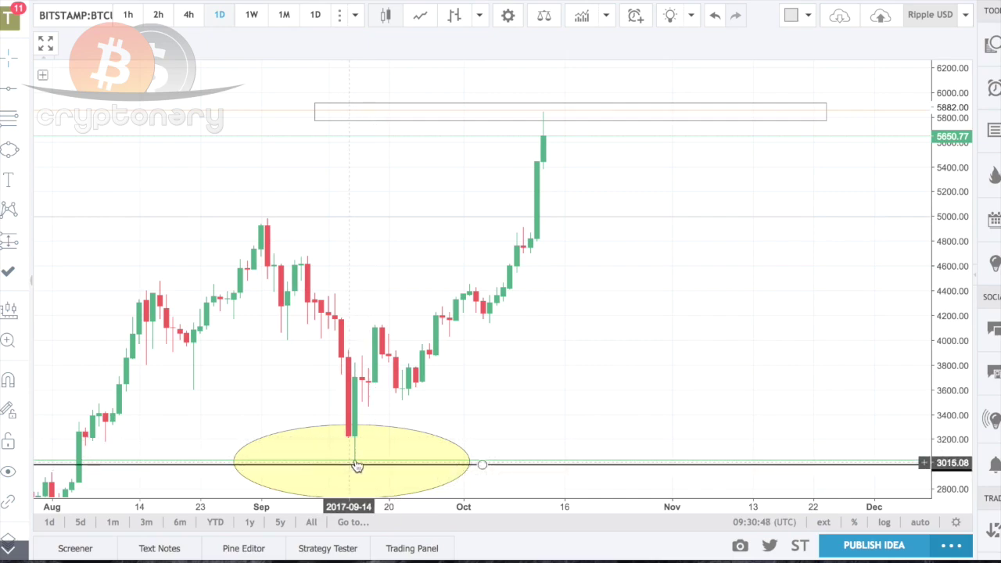
Drag the support line inside the yellow ellipse to 2992.48
left_click(599, 466)
left_click_drag(601, 440, 606, 394)
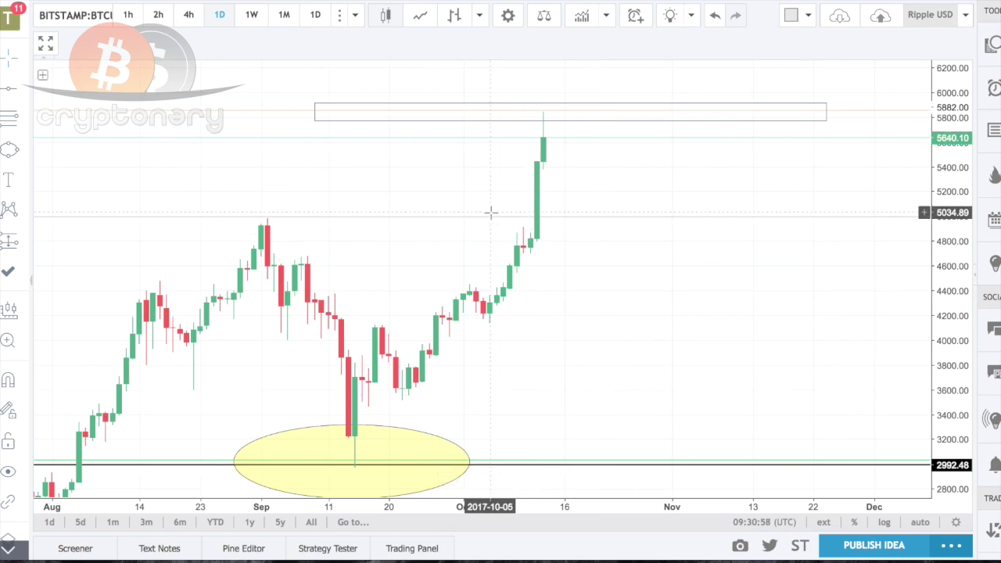
scroll(491, 212, "right", 5)
scroll(944, 383, "up", 2)
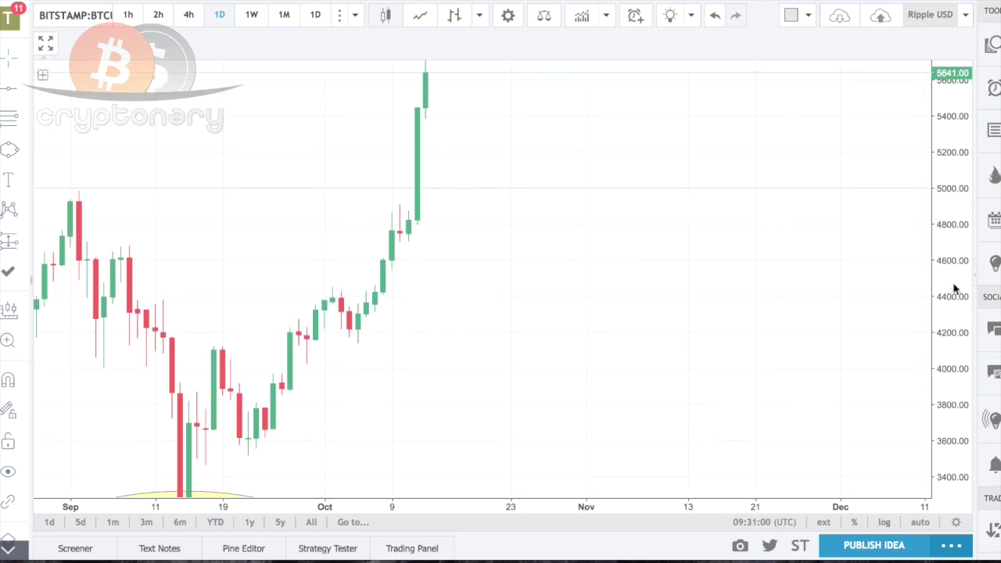
scroll(733, 395, "up", 3)
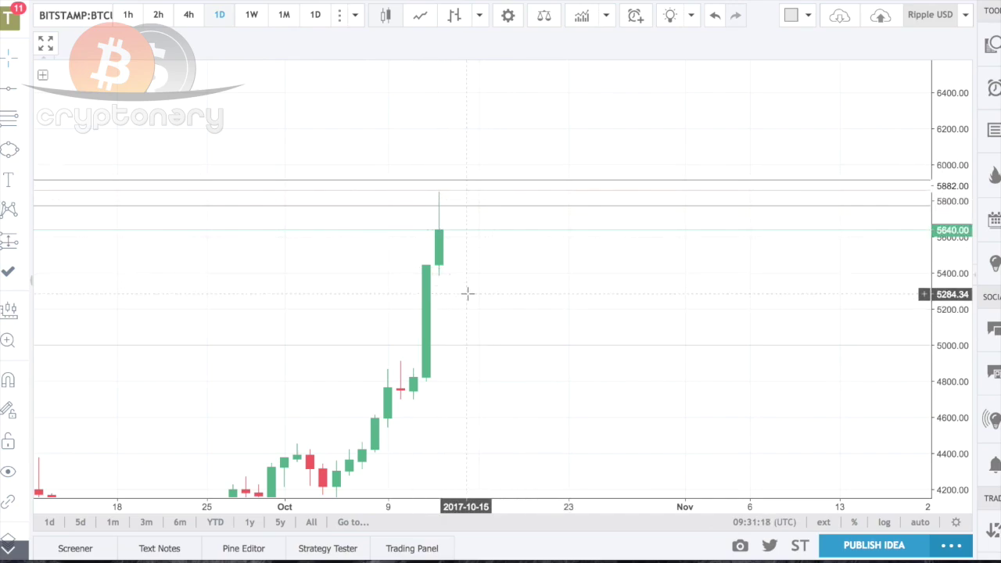
Dismiss the advertisement and the no-ads notice covering the chart
scroll(467, 292, "down", 3)
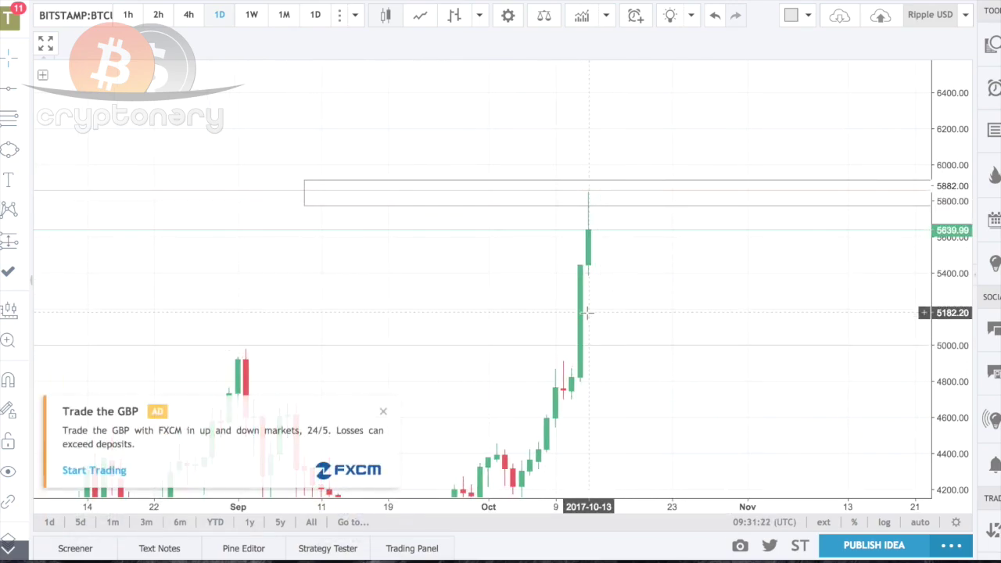
scroll(500, 352, "right", 2)
left_click(386, 404)
left_click(316, 415)
Add a horizontal line at 4982.35, level with the early-September high
left_click(9, 89)
left_click(224, 346)
scroll(580, 328, "down", 1)
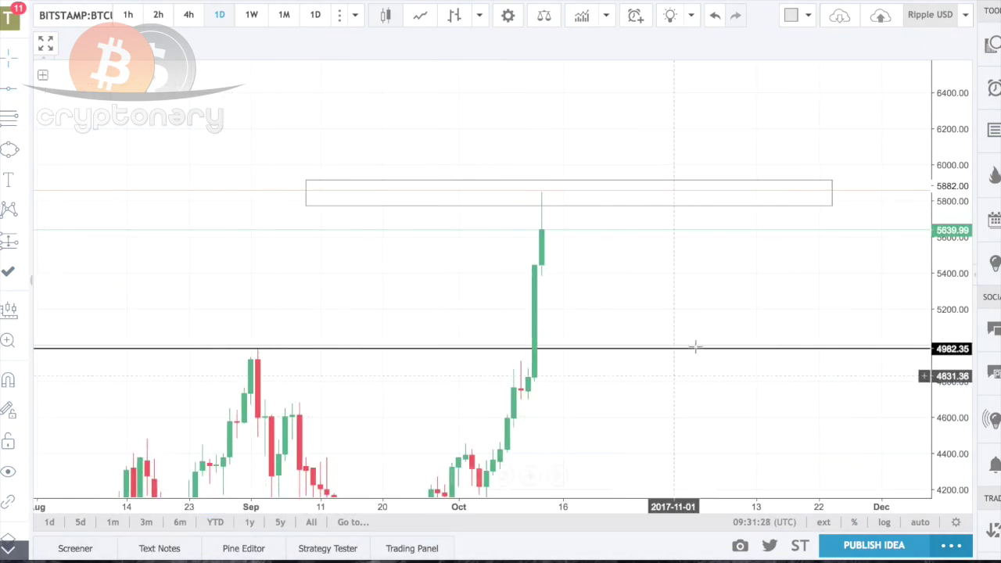
left_click_drag(596, 349, 450, 239)
left_click_drag(954, 138, 957, 257)
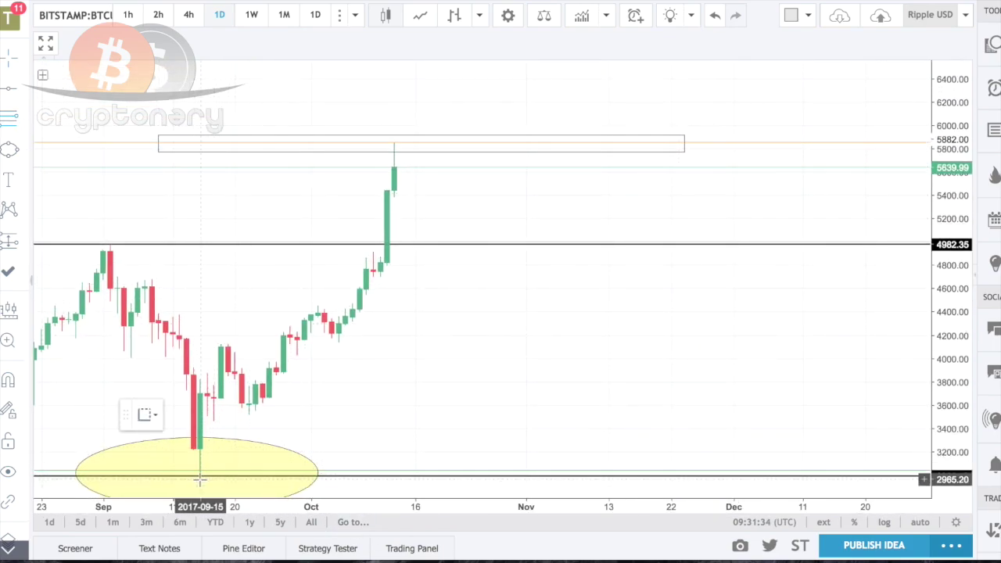
Draw a Fibonacci retracement from the 4148.69 low to the 5862.00 high
left_click(337, 341)
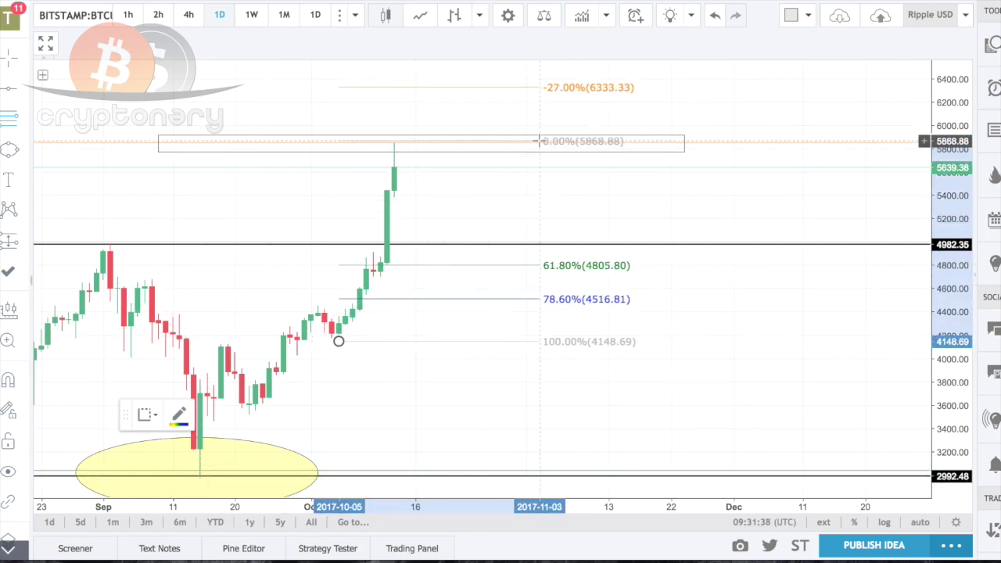
left_click(696, 142)
left_click_drag(866, 114, 846, 154)
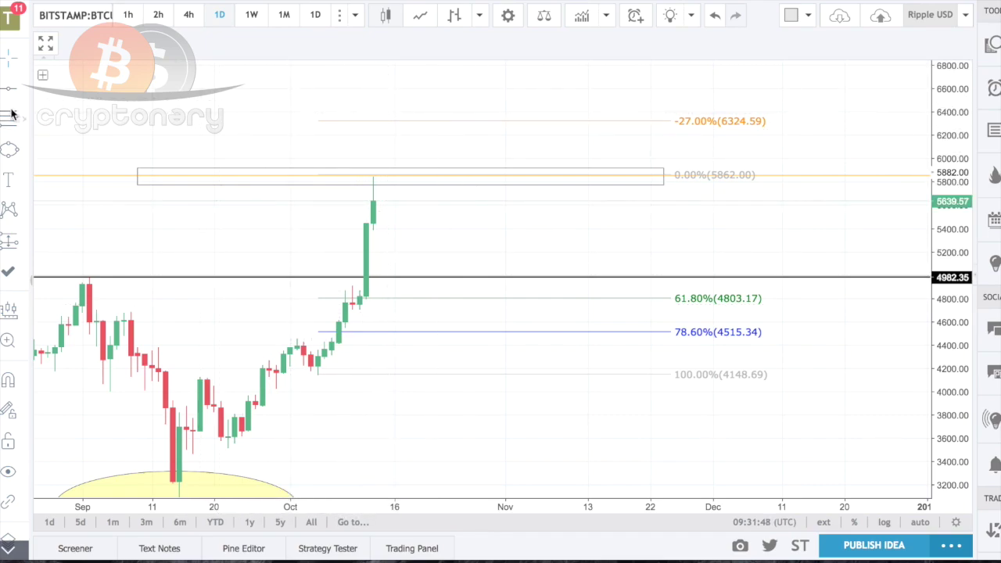
left_click(24, 156)
left_click(91, 190)
left_click_drag(82, 275, 884, 300)
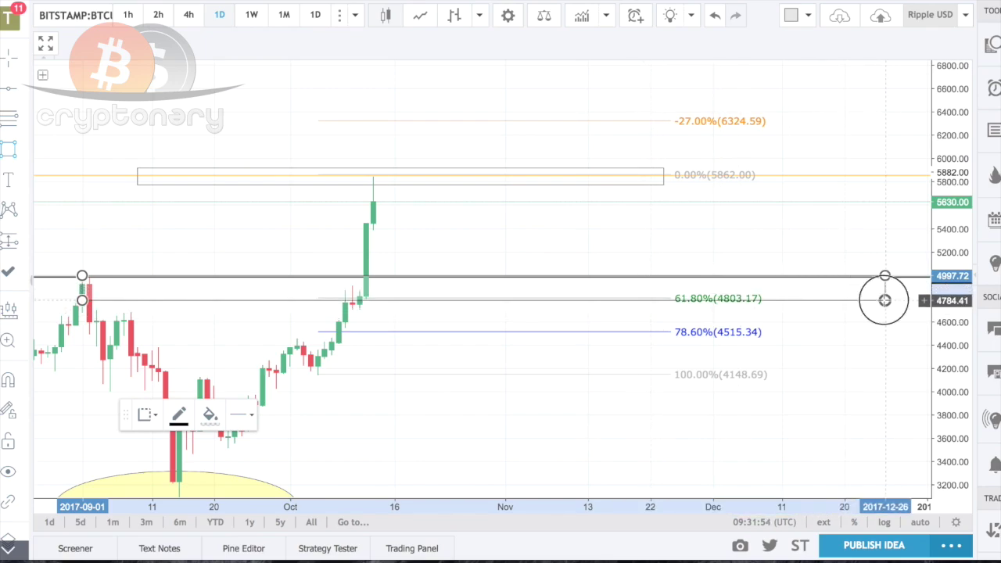
left_click(208, 414)
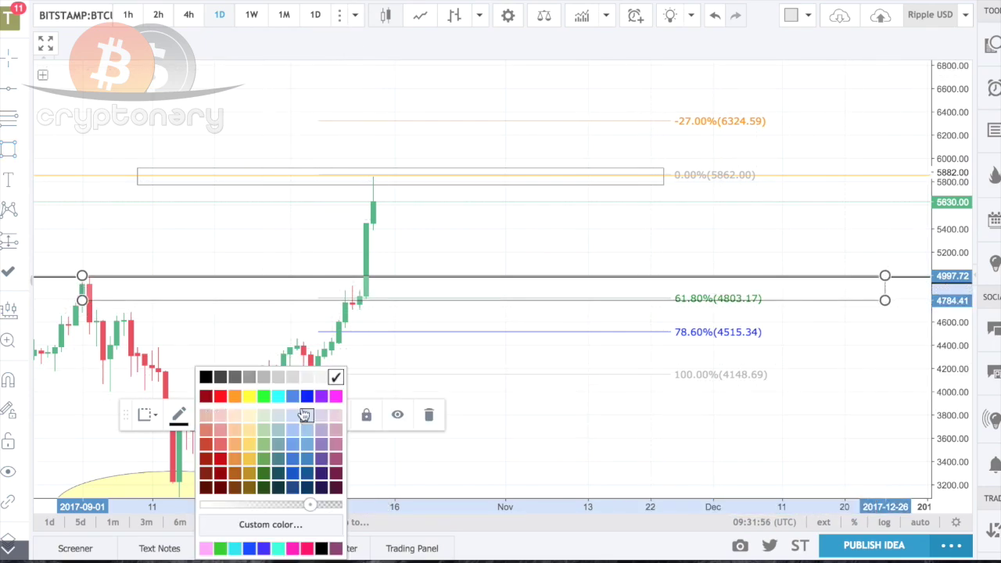
left_click(262, 397)
left_click(616, 460)
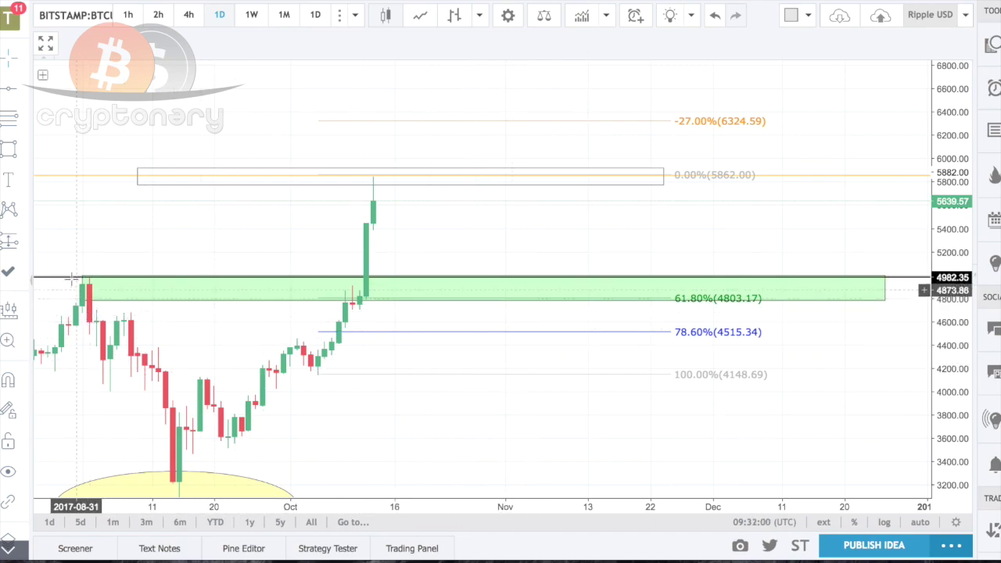
left_click(102, 301)
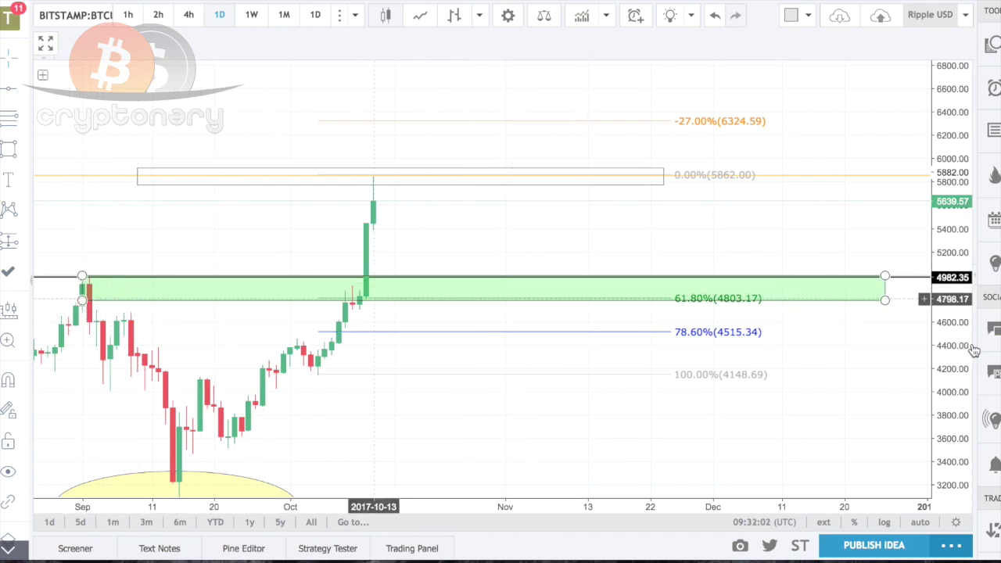
left_click_drag(884, 298, 884, 320)
left_click(605, 93)
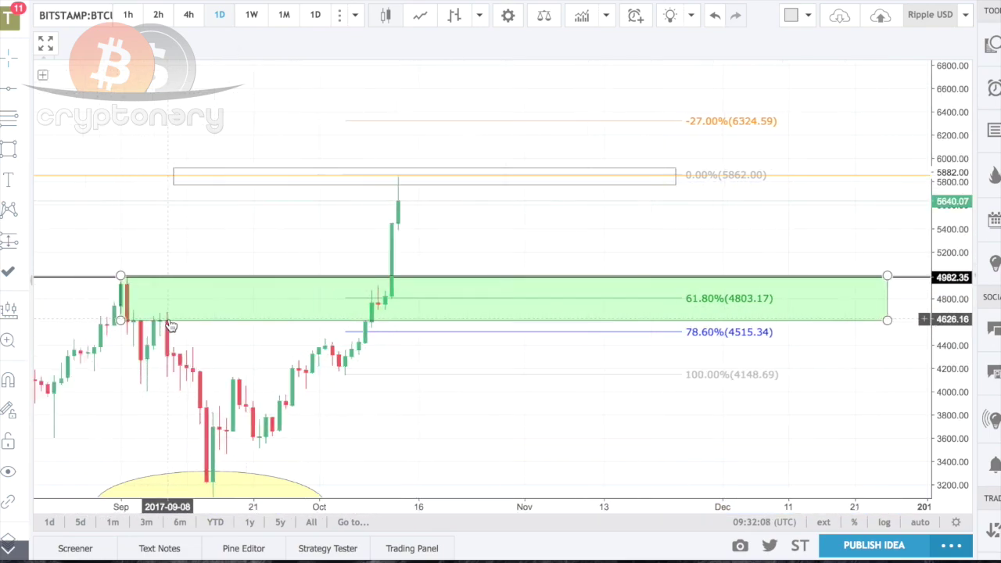
scroll(172, 326, "down", 2)
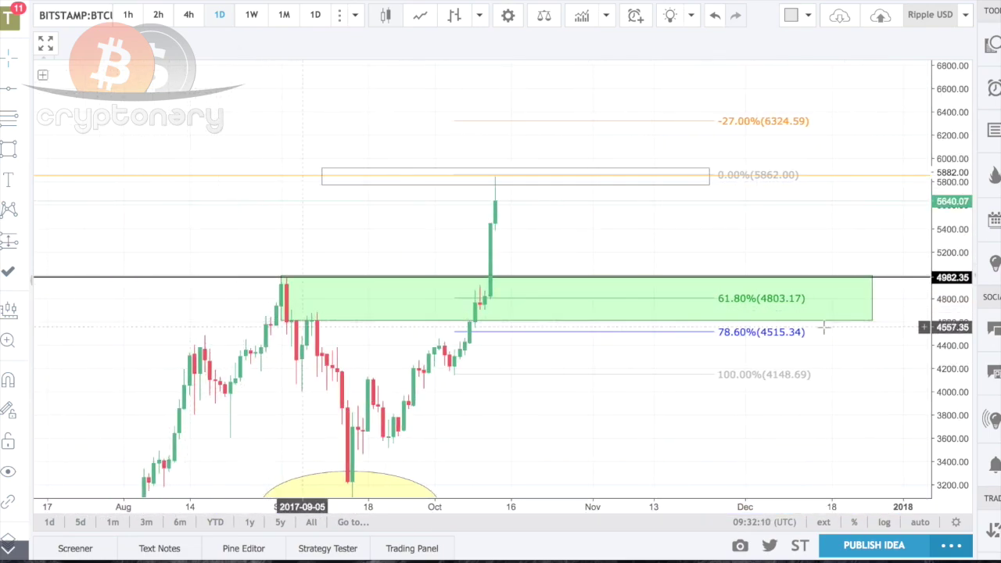
scroll(473, 313, "up", 2)
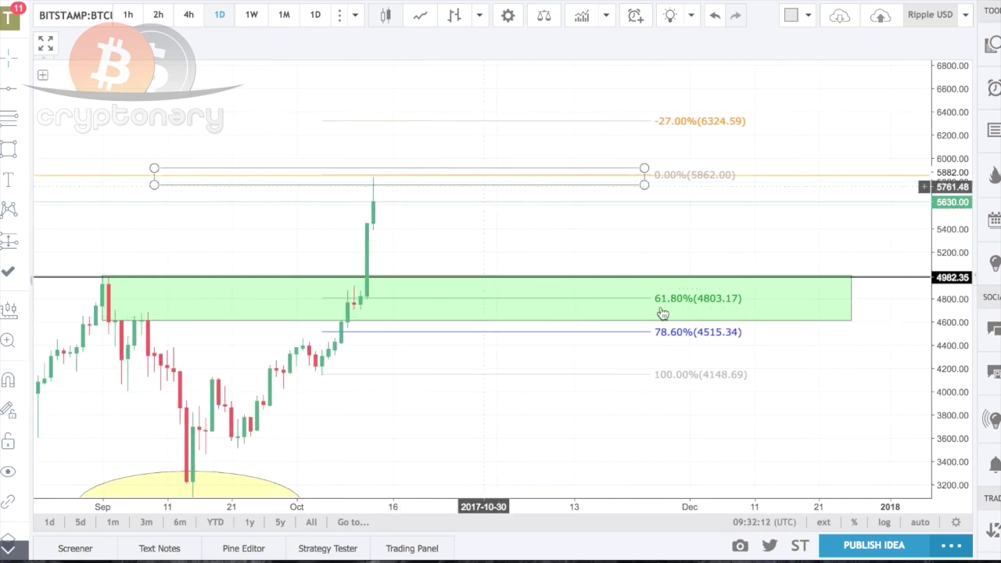
left_click(202, 321)
key("Delete")
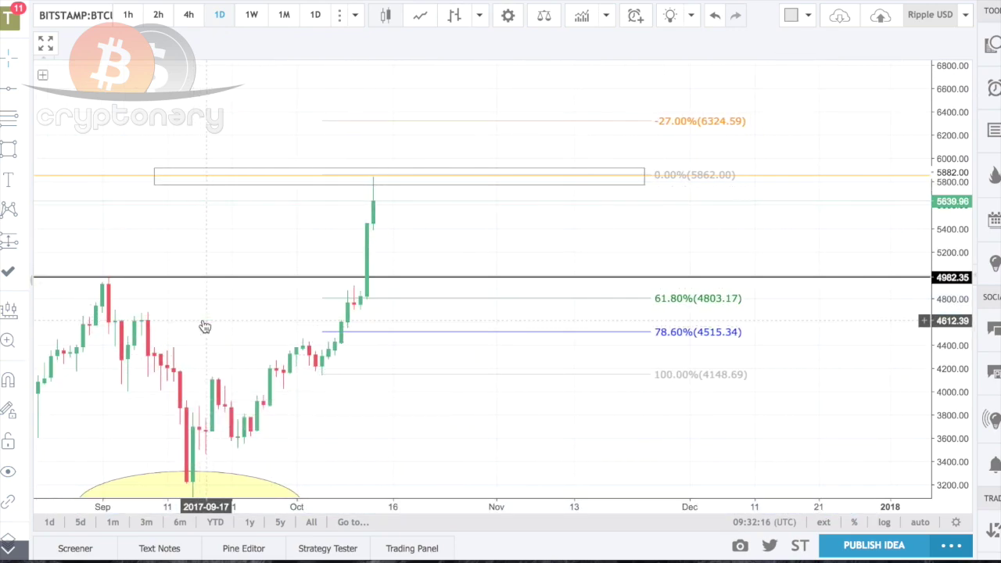
Delete the daily Fibonacci retracement, switch to weekly candles and rescale the price axis
left_click(719, 306)
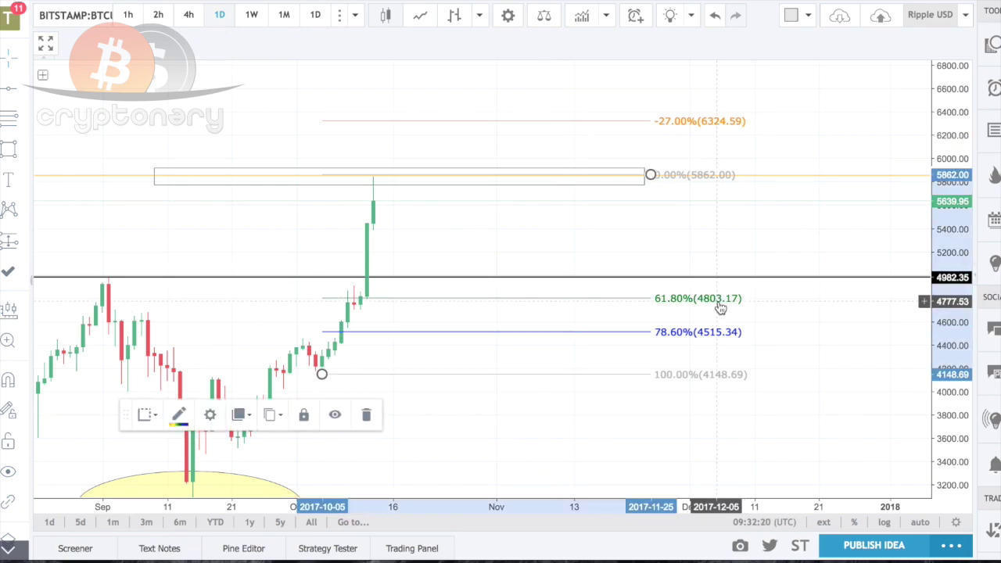
key("Delete")
left_click(251, 14)
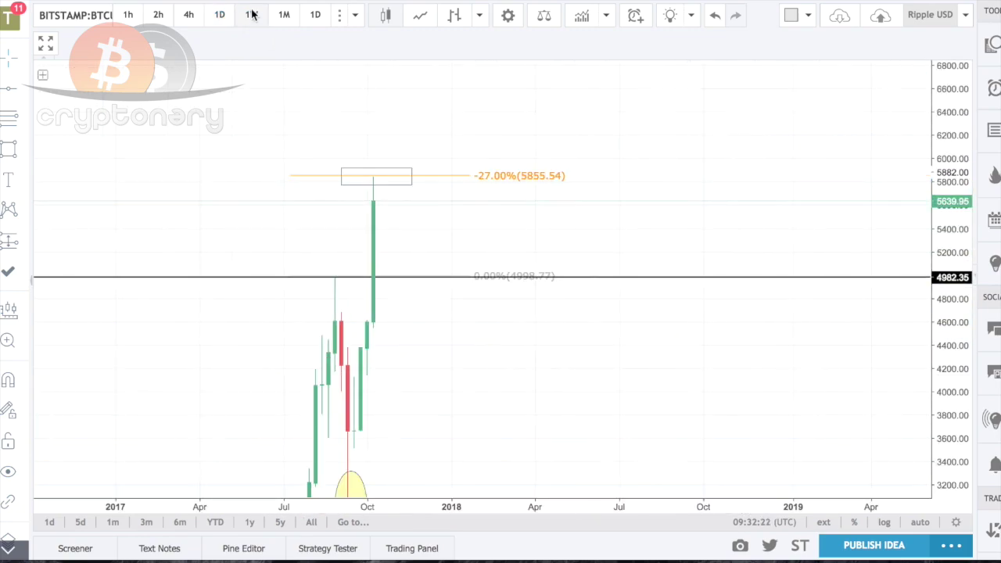
scroll(501, 160, "up", 5)
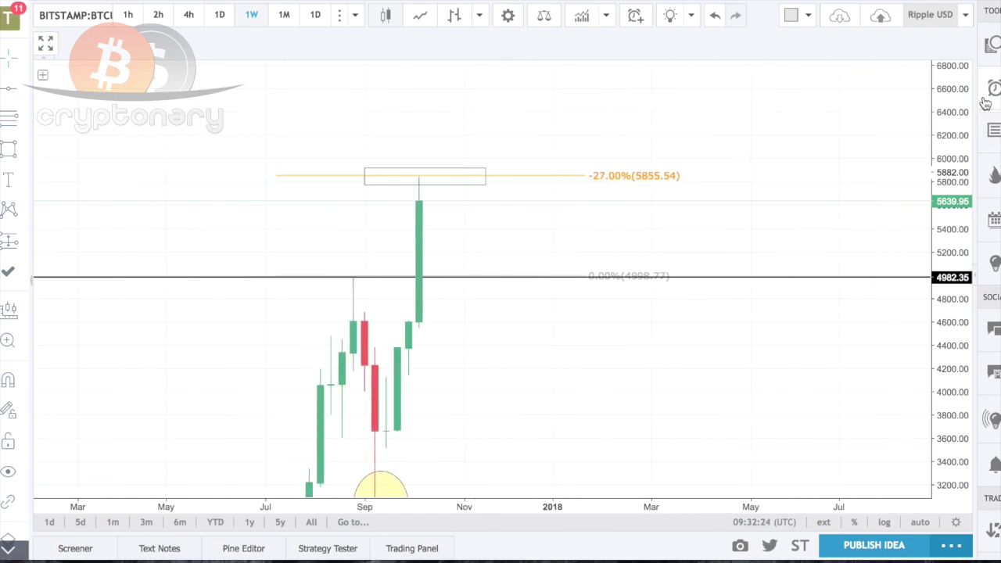
left_click_drag(953, 80, 956, 310)
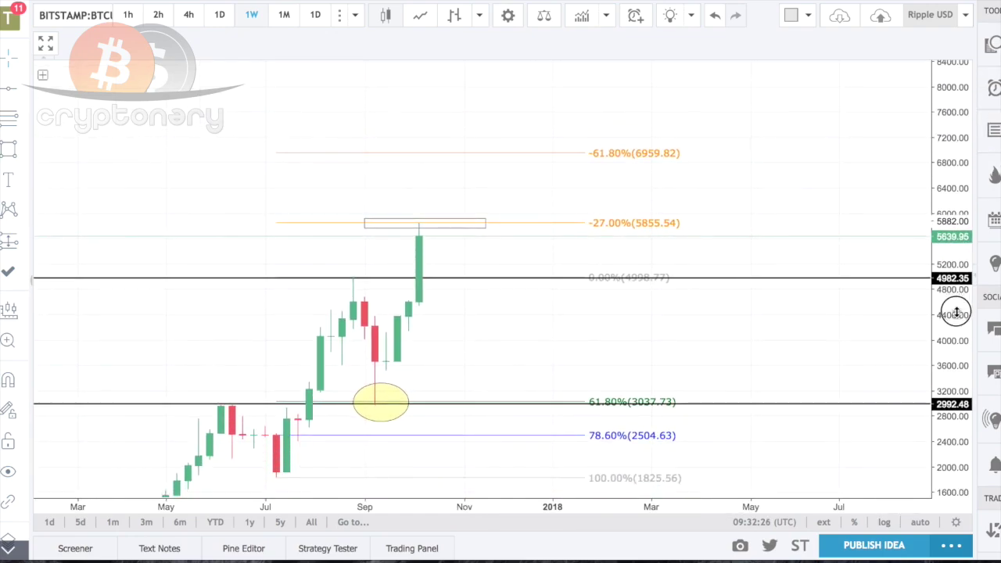
left_click_drag(824, 353, 829, 300)
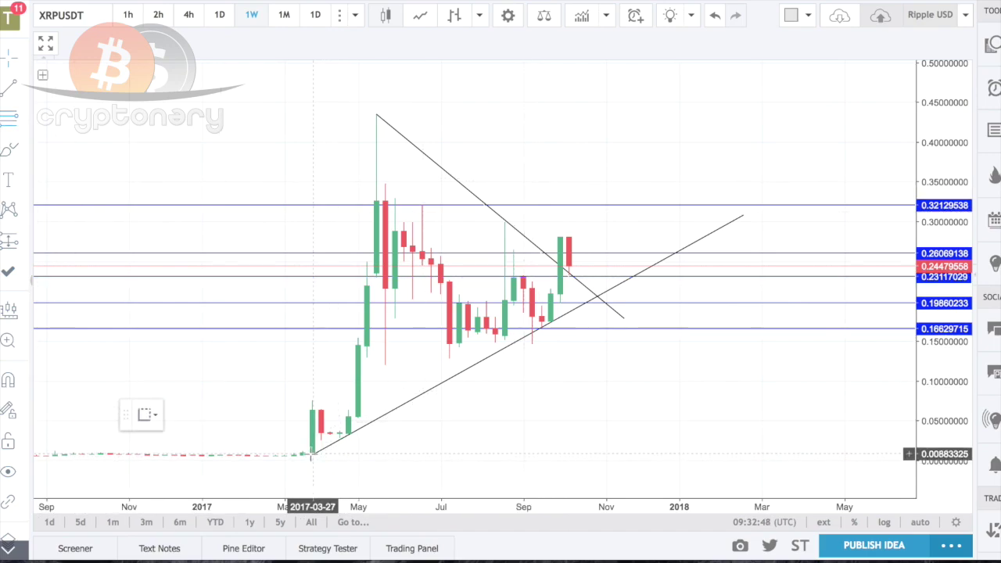
Draw an XRP Fibonacci retracement from the low to the 0.4341 high, plus a trial green box at 78.6%
left_click(312, 454)
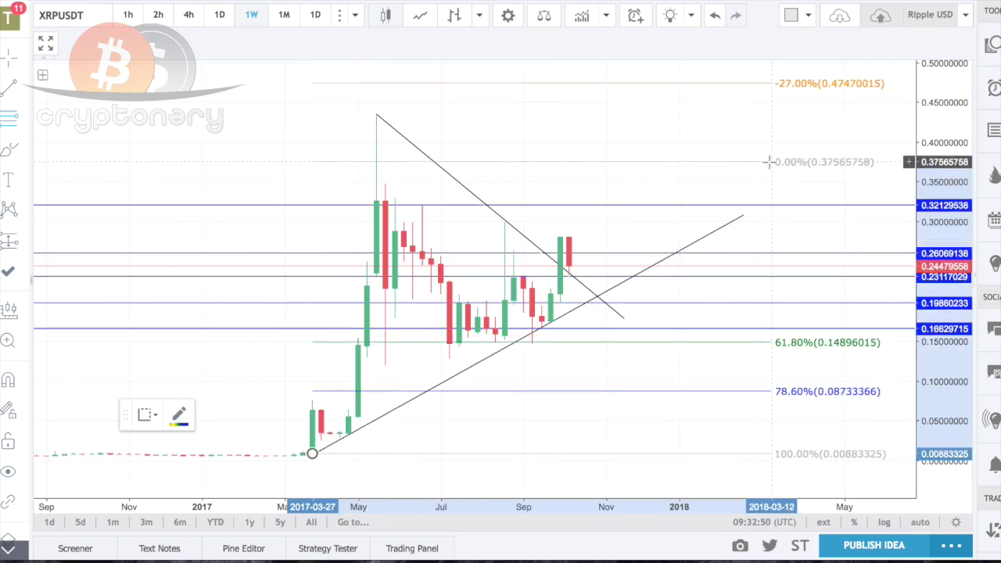
left_click(763, 115)
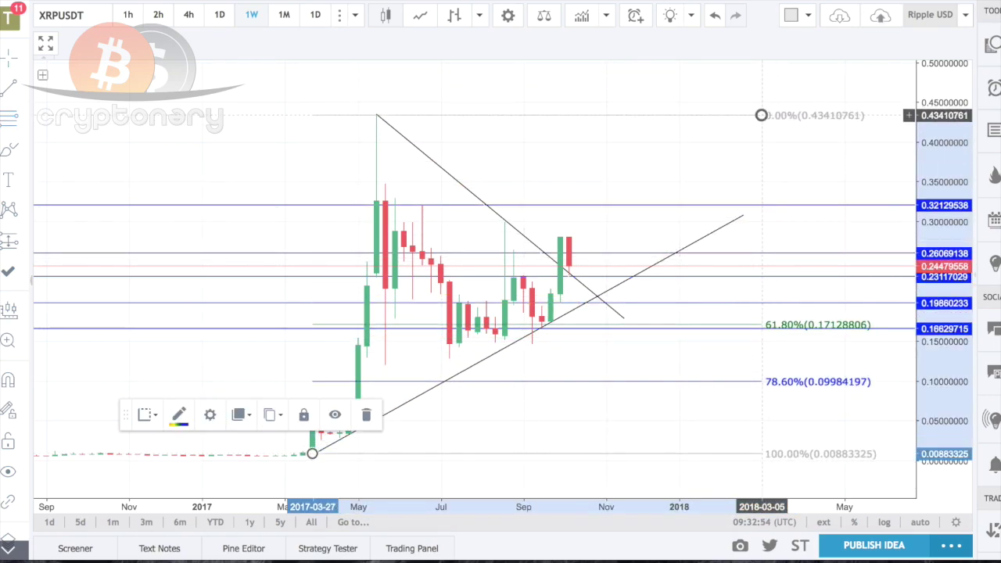
left_click(20, 151)
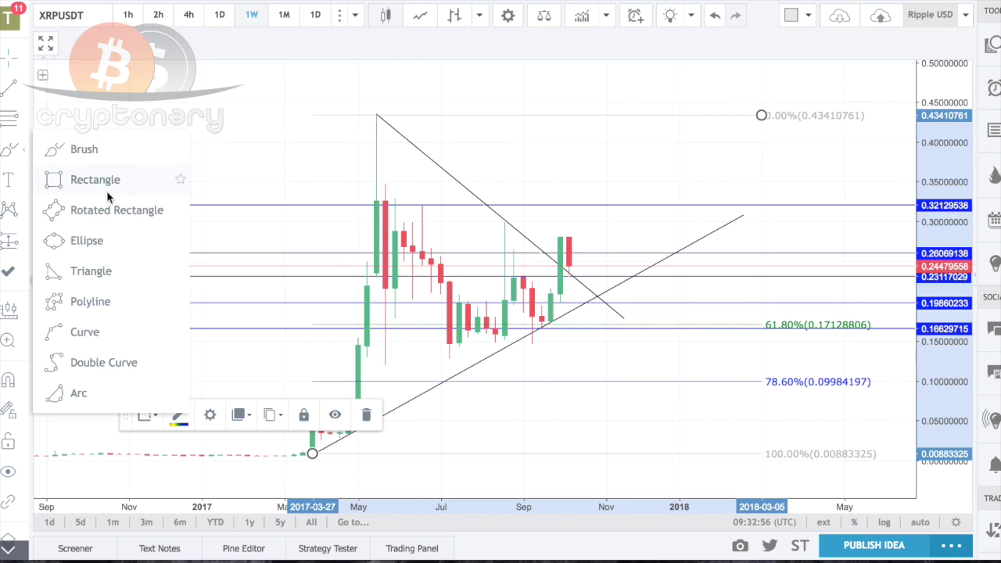
left_click(98, 180)
left_click(303, 381)
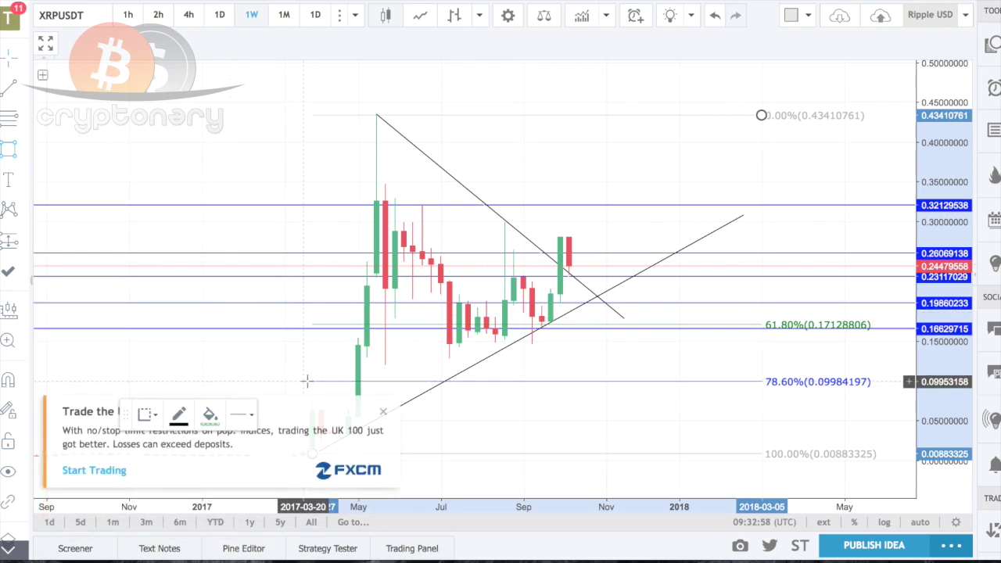
left_click(872, 365)
left_click(453, 437)
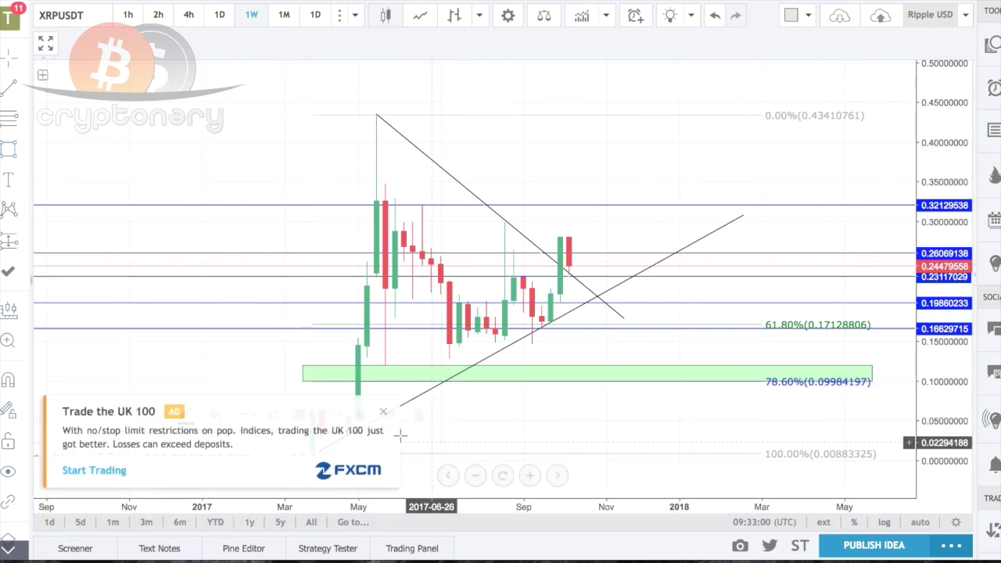
Dismiss the ad popup and delete the trial green box near 78.6%
left_click(388, 408)
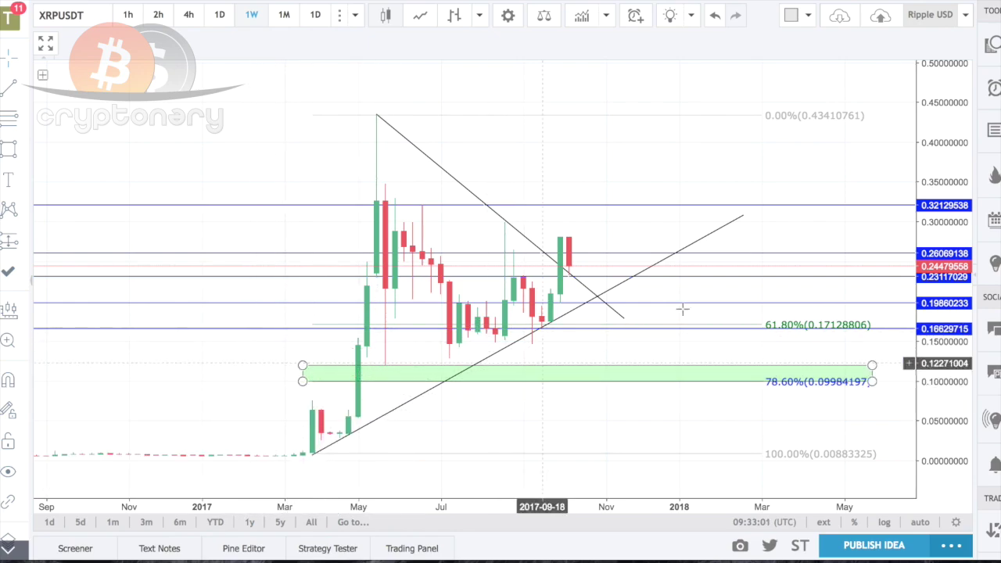
left_click(658, 373)
key("Delete")
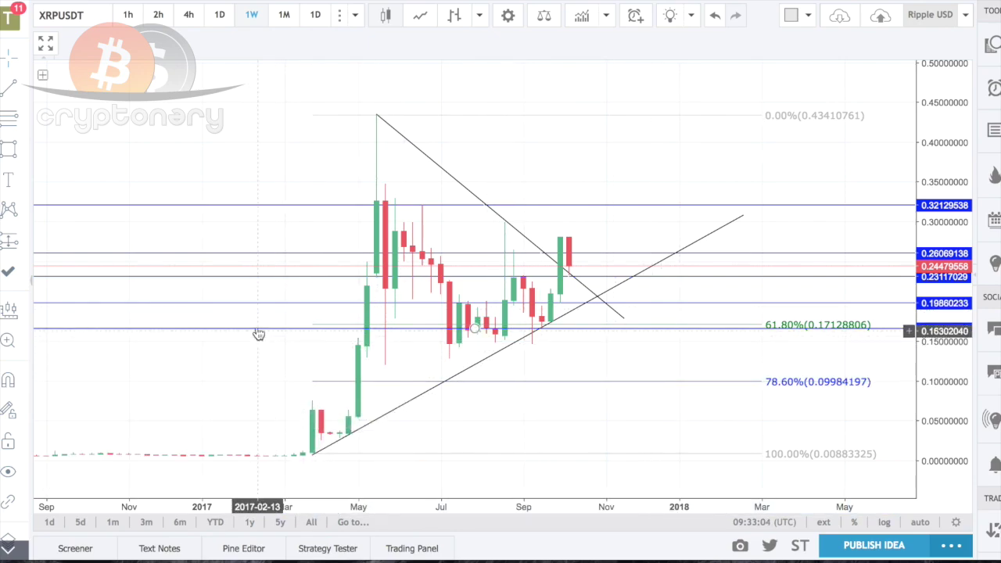
left_click_drag(580, 353, 514, 387)
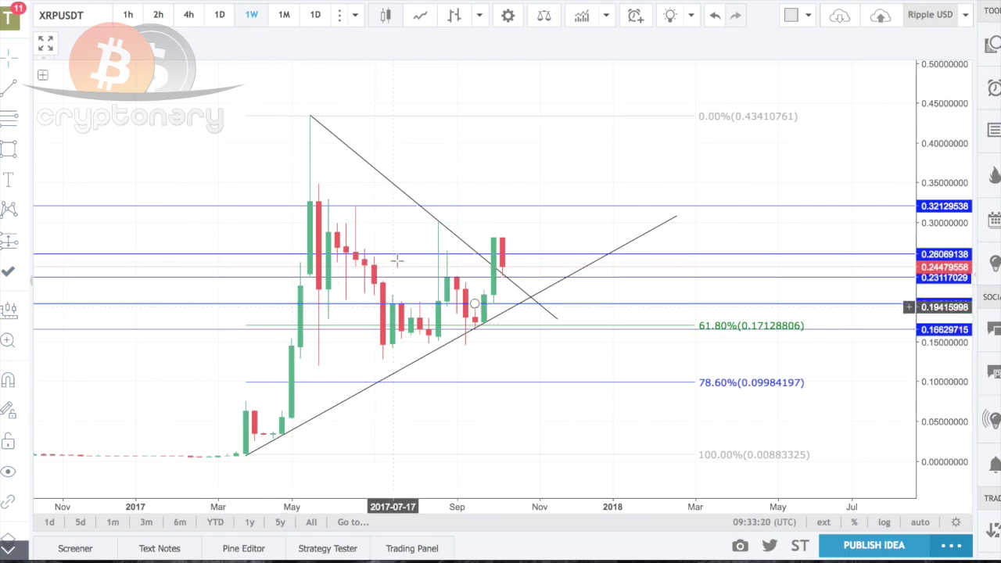
Inspect the descending trendline and Fibonacci, then pan up to the -27% zone at 0.5489
left_click(447, 235)
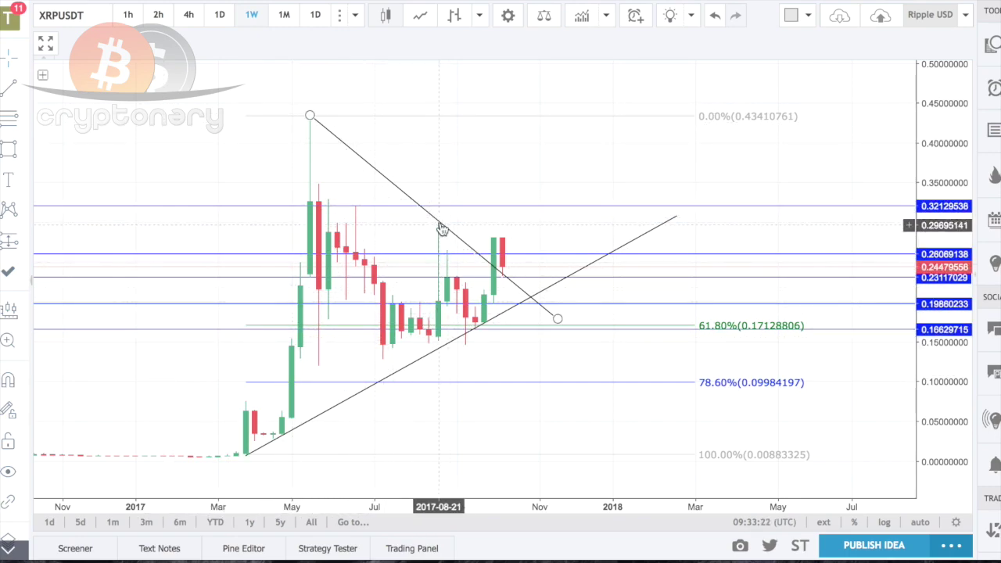
left_click(485, 327)
left_click(531, 364)
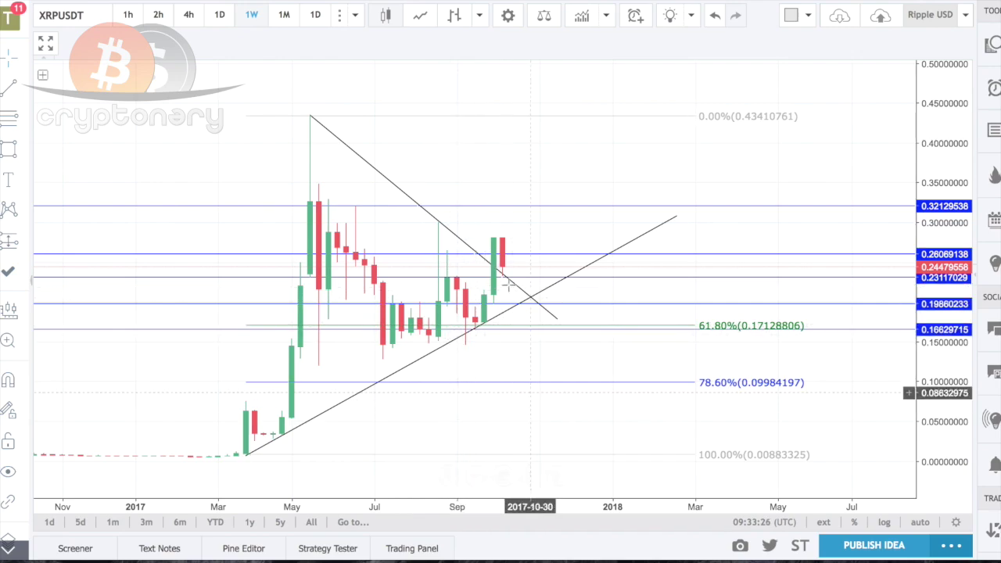
left_click(472, 327)
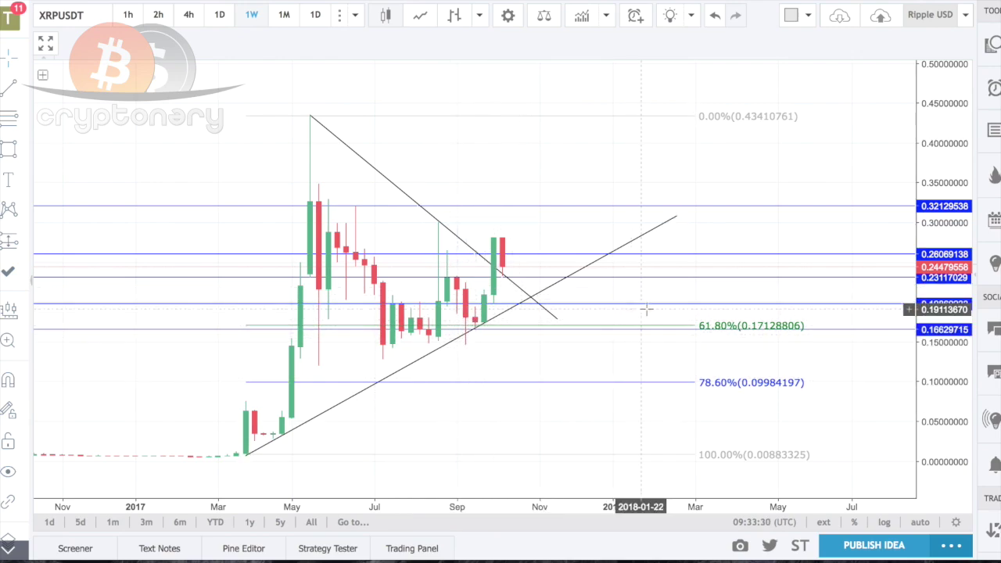
left_click(566, 314)
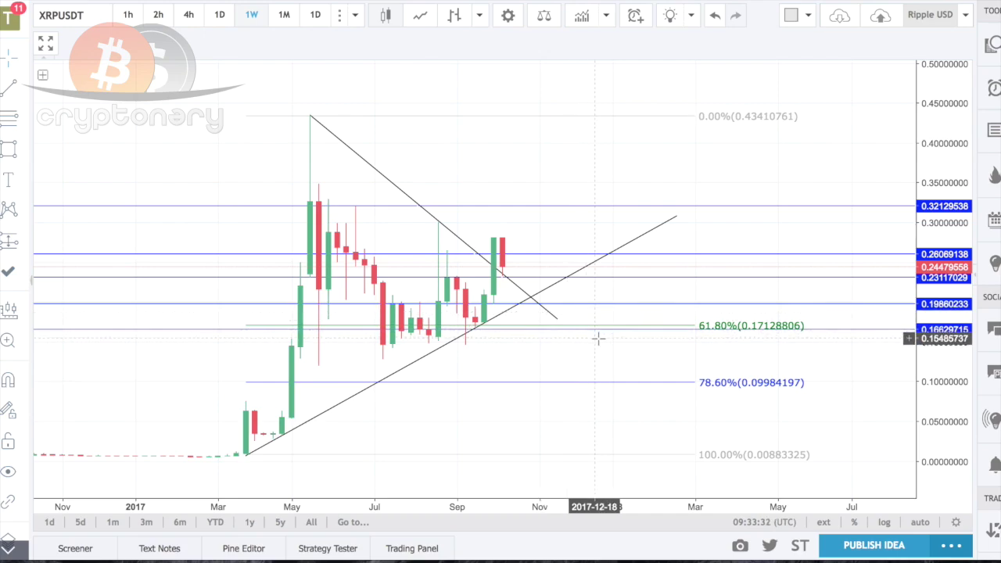
left_click(473, 335)
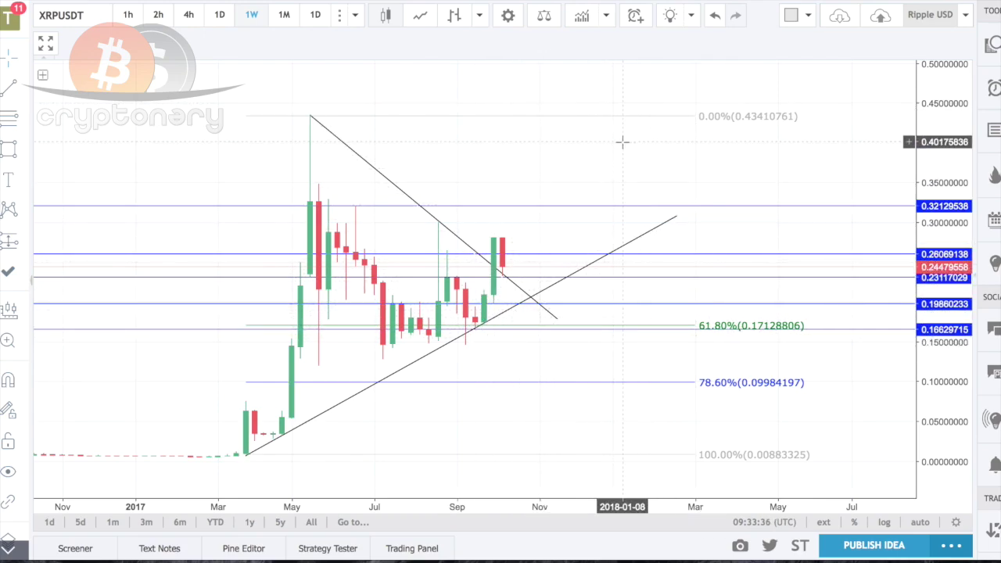
left_click_drag(623, 149, 560, 239)
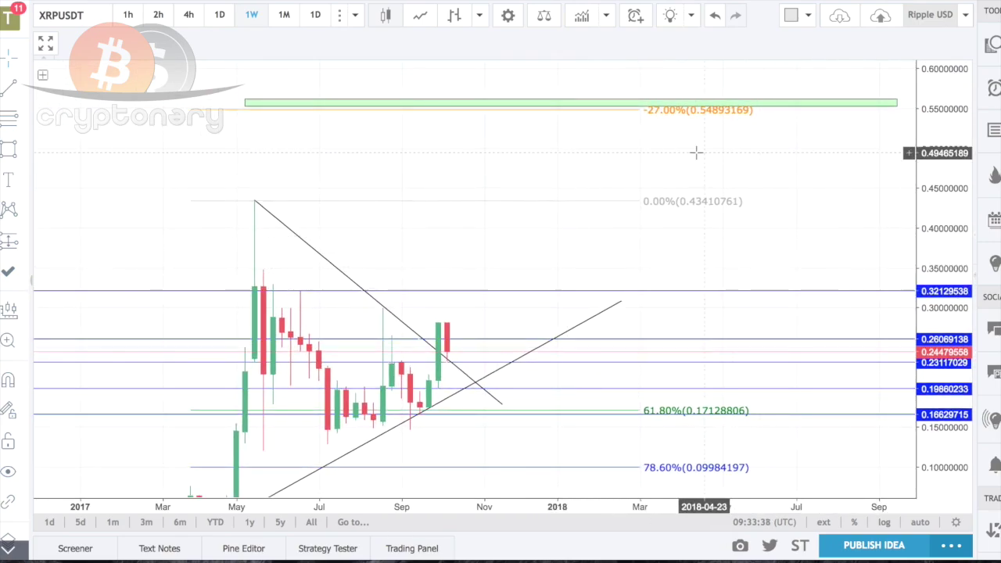
Compress the price scale and pan to show the XRP -27% and -61.8% green zones
left_click_drag(966, 138, 792, 228)
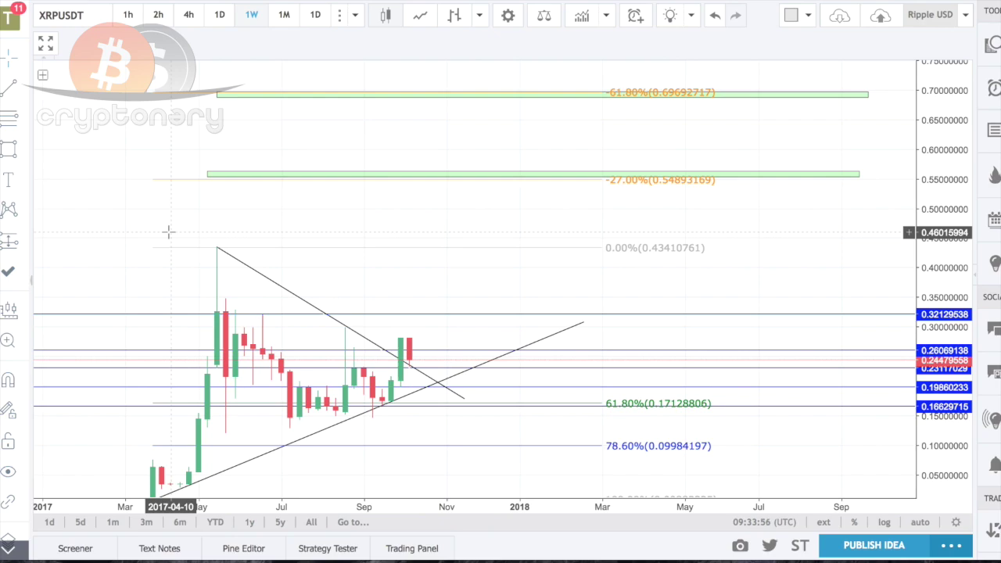
left_click_drag(100, 212, 118, 152)
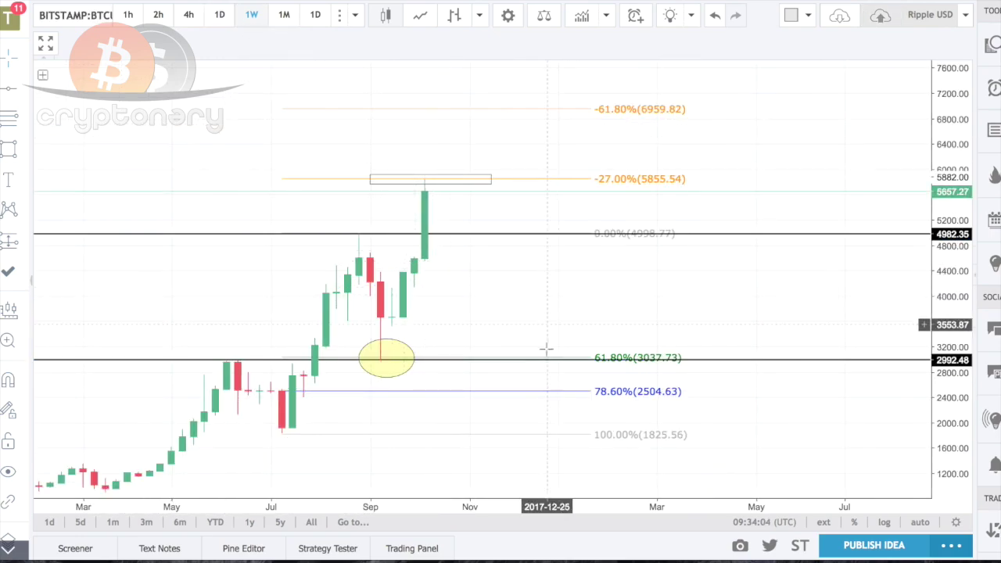
Delete the old BTC Fibonacci retracement and reframe the weekly chart
left_click(630, 401)
key("Delete")
left_click_drag(505, 413, 712, 167)
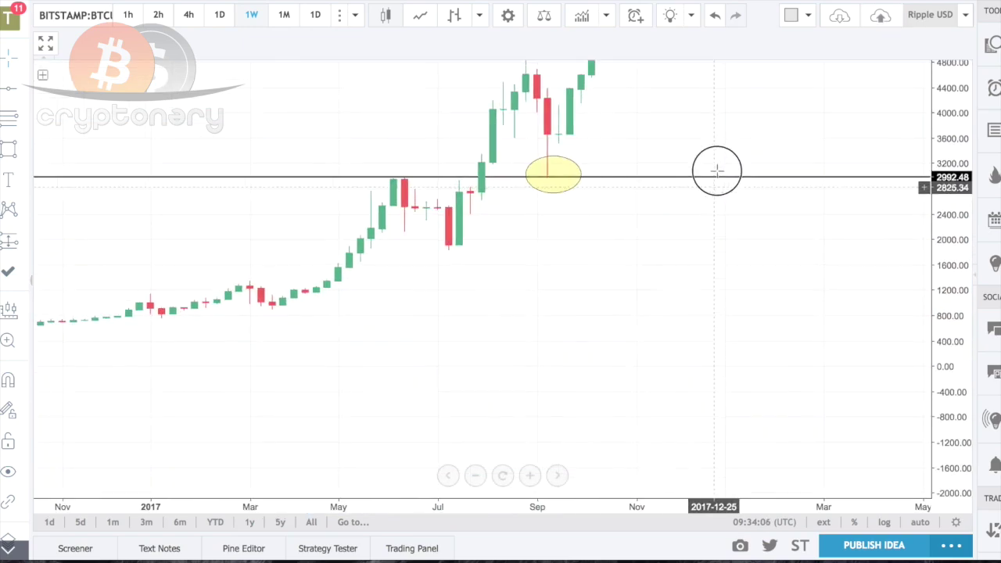
left_click_drag(957, 402, 944, 237)
left_click_drag(659, 290, 527, 424)
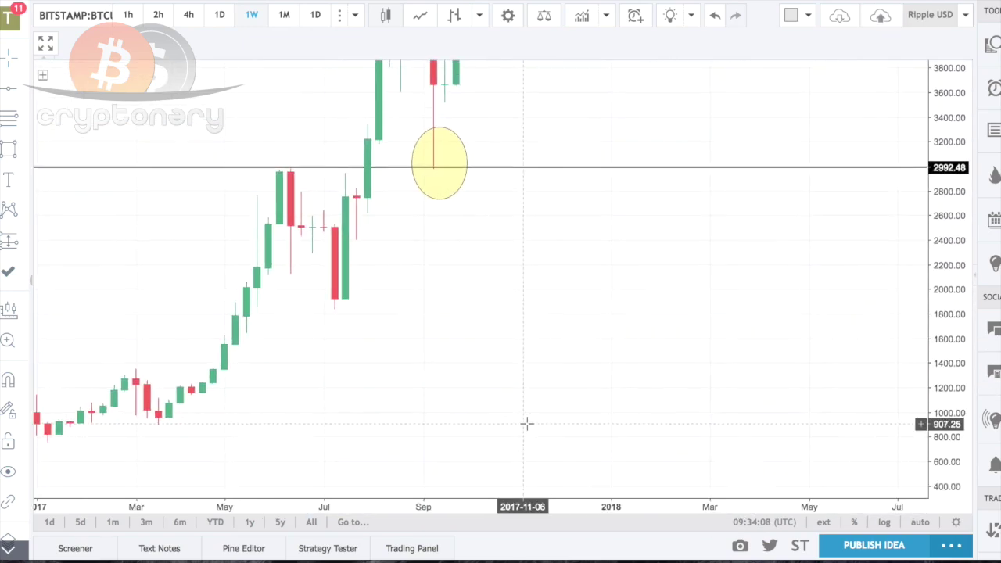
Draw a Fibonacci retracement from the 894.21 low to the 2993.16 support line
left_click(8, 117)
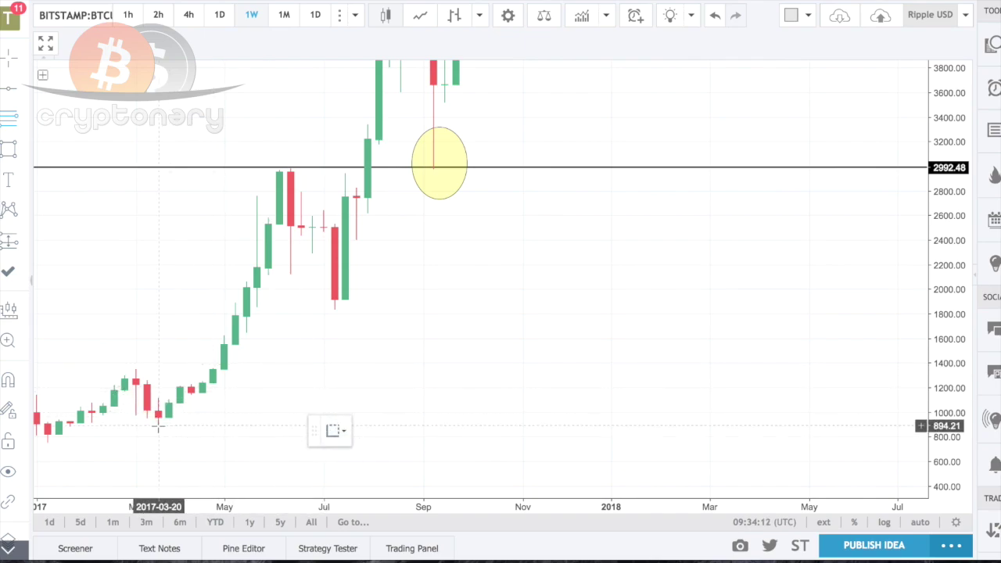
left_click(158, 426)
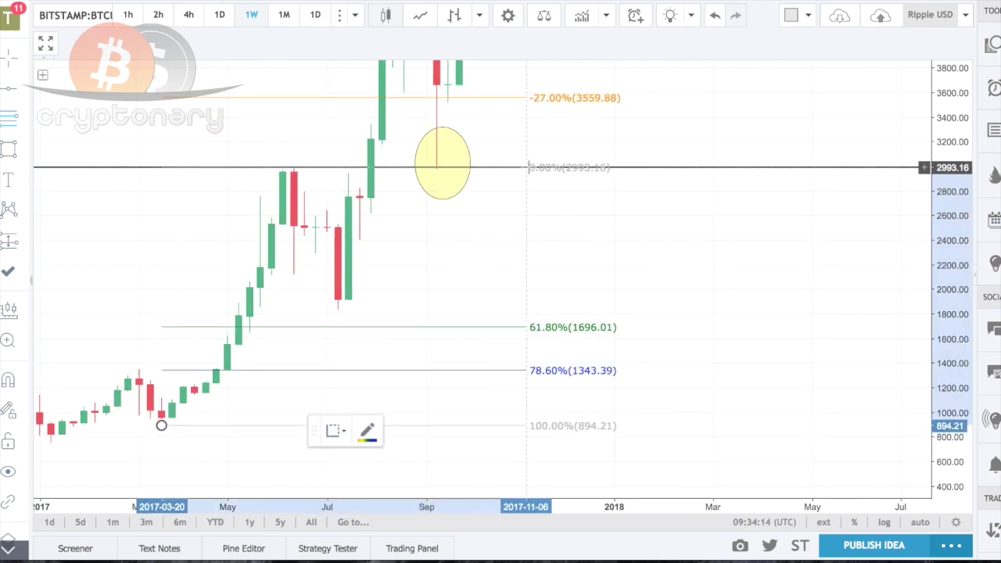
left_click(645, 167)
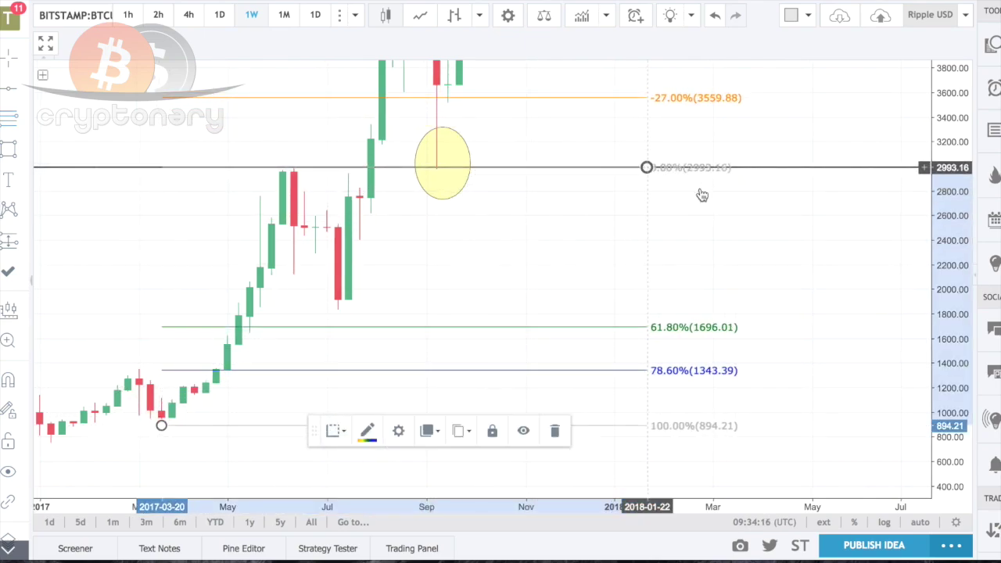
left_click(759, 230)
Rescale the price axis so the new Fibonacci levels show prices up to about 4500
scroll(563, 223, "down", 2)
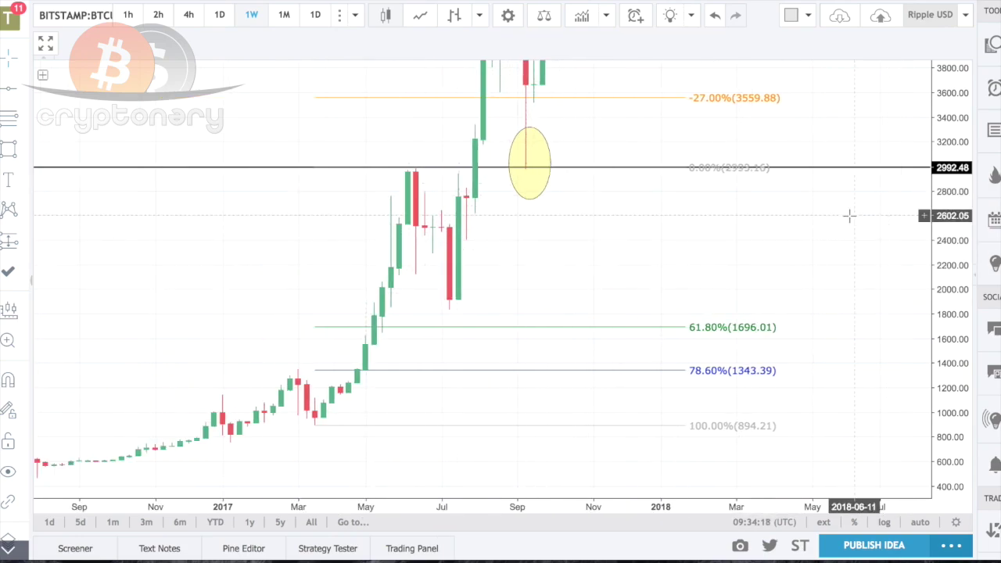
left_click_drag(849, 216, 802, 252)
left_click_drag(950, 114, 949, 145)
scroll(576, 277, "down", 3)
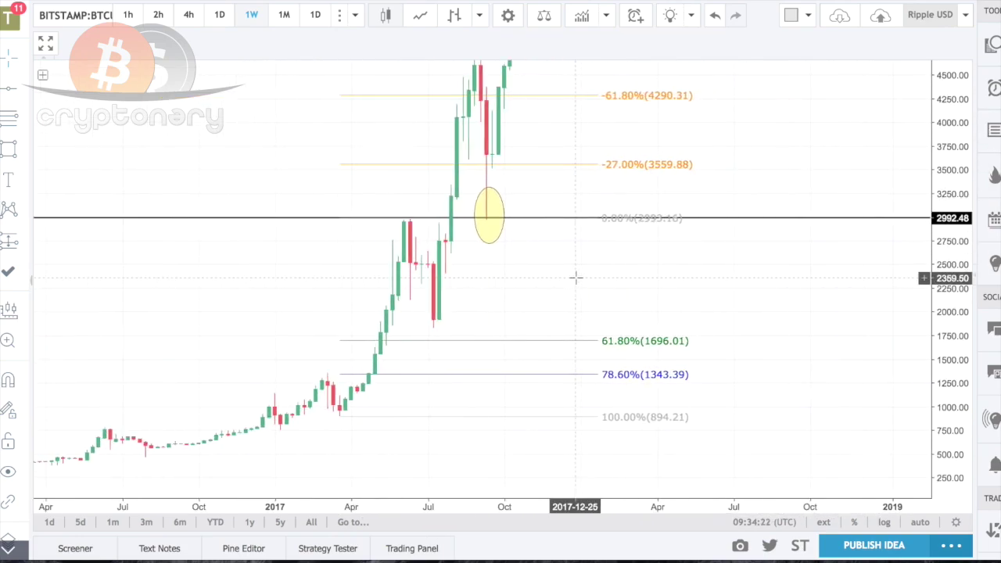
scroll(576, 277, "up", 2)
left_click_drag(939, 142, 939, 168)
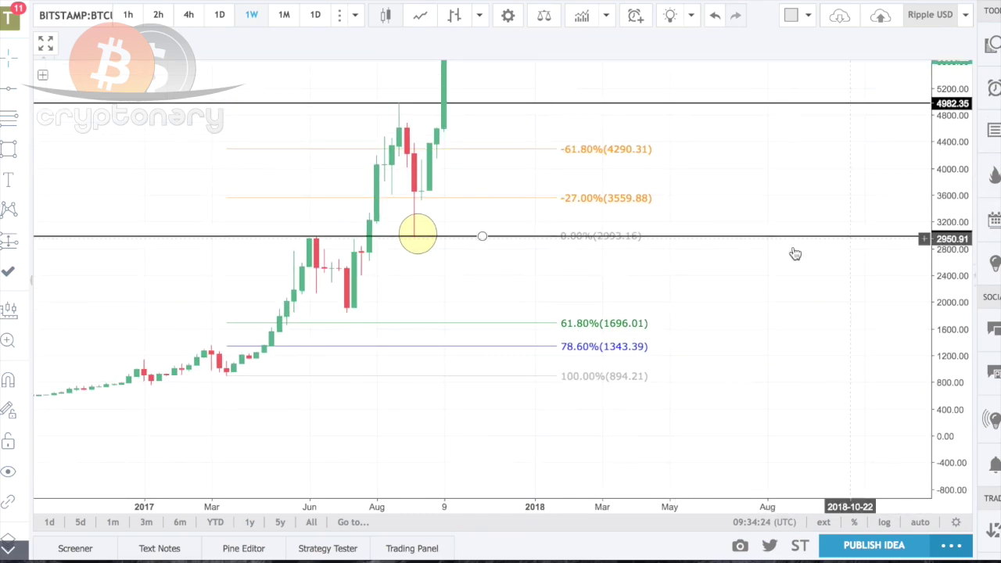
scroll(750, 261, "down", 3)
mouse_move(946, 333)
left_mouse_down()
mouse_move(947, 318)
mouse_move(947, 344)
left_mouse_up()
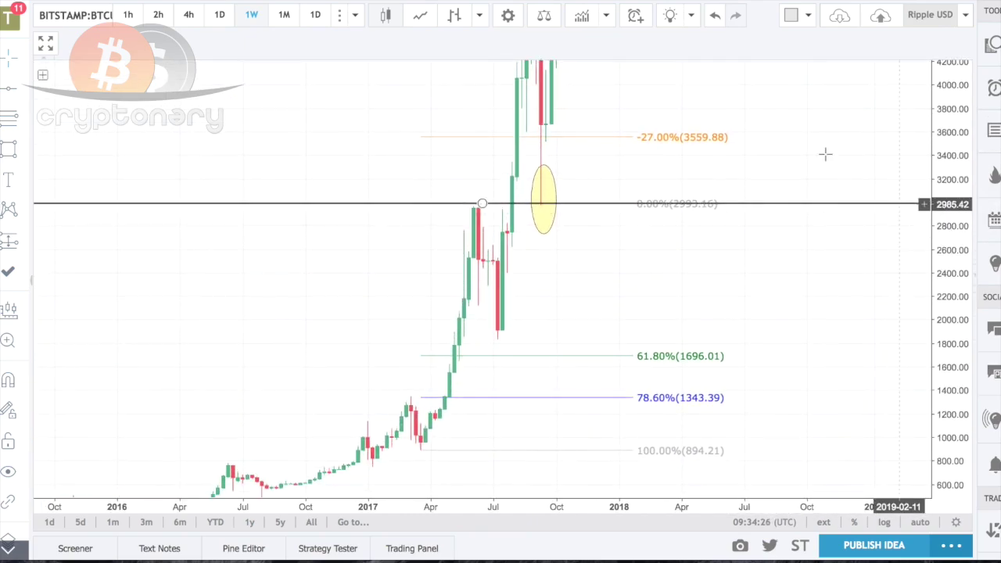
scroll(775, 165, "up", 4)
left_click_drag(948, 96, 948, 125)
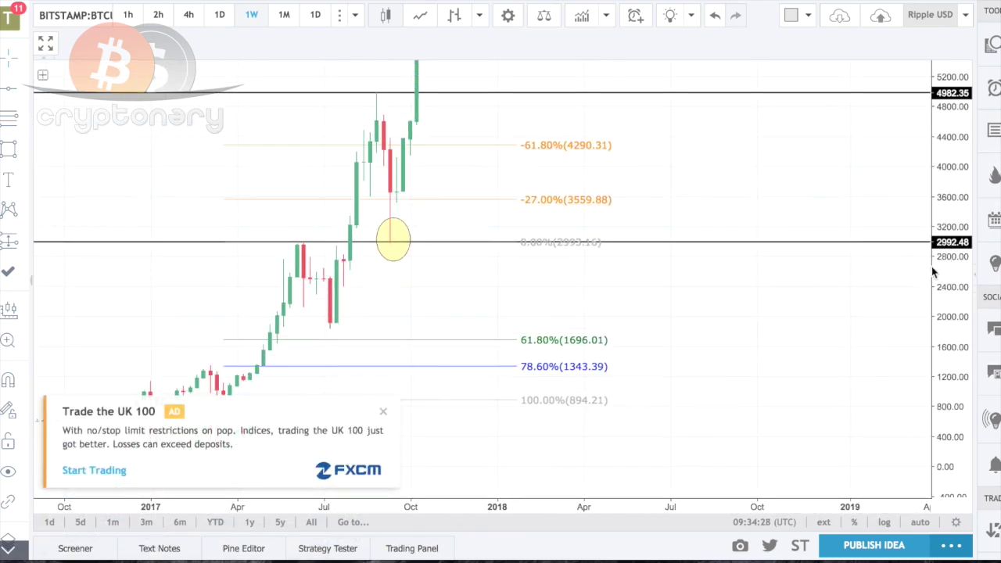
left_click(382, 411)
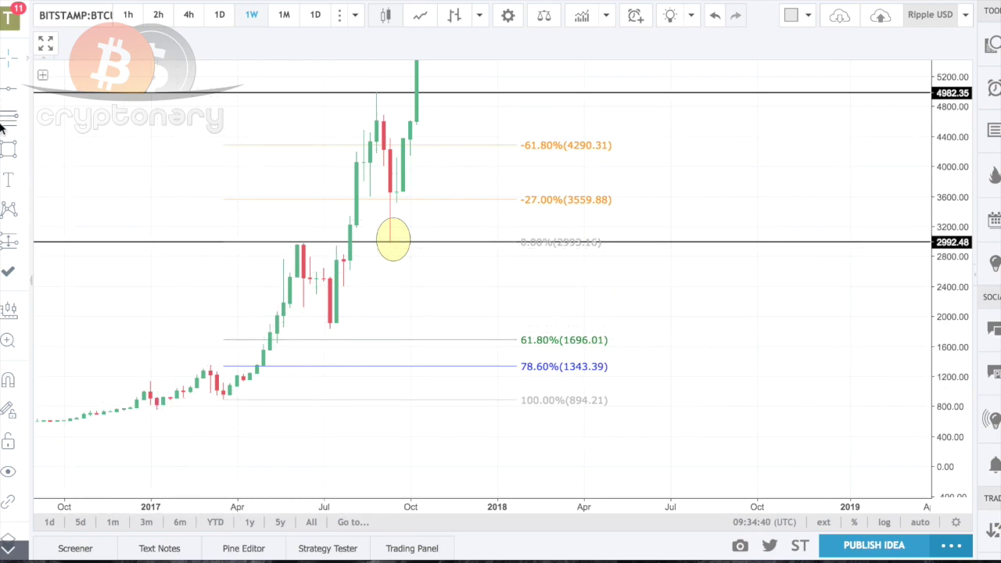
left_click(6, 149)
Draw a green box from about 1680 to 1920 across the 61.8% level at 1696.01
left_click_drag(223, 340, 749, 322)
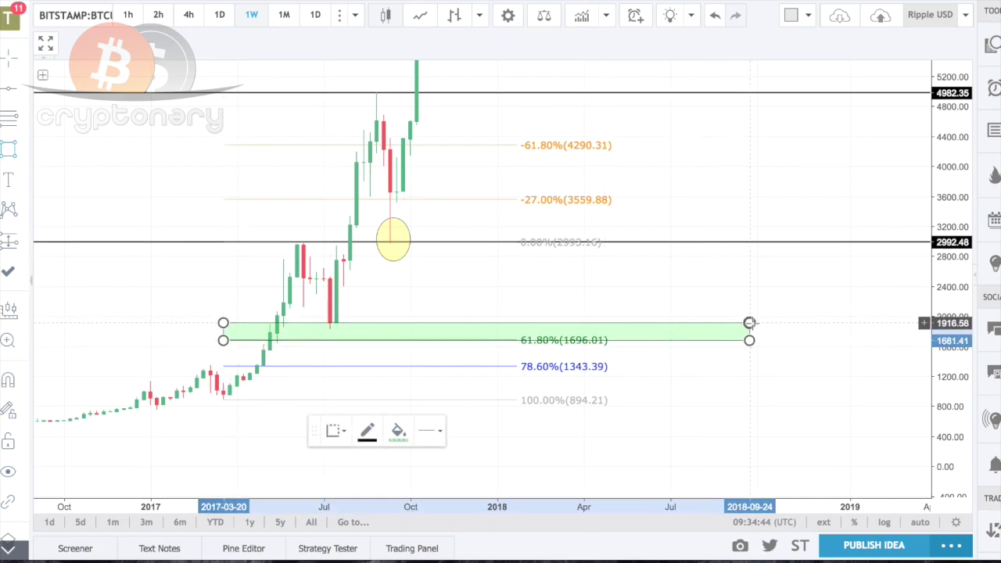
left_click(735, 388)
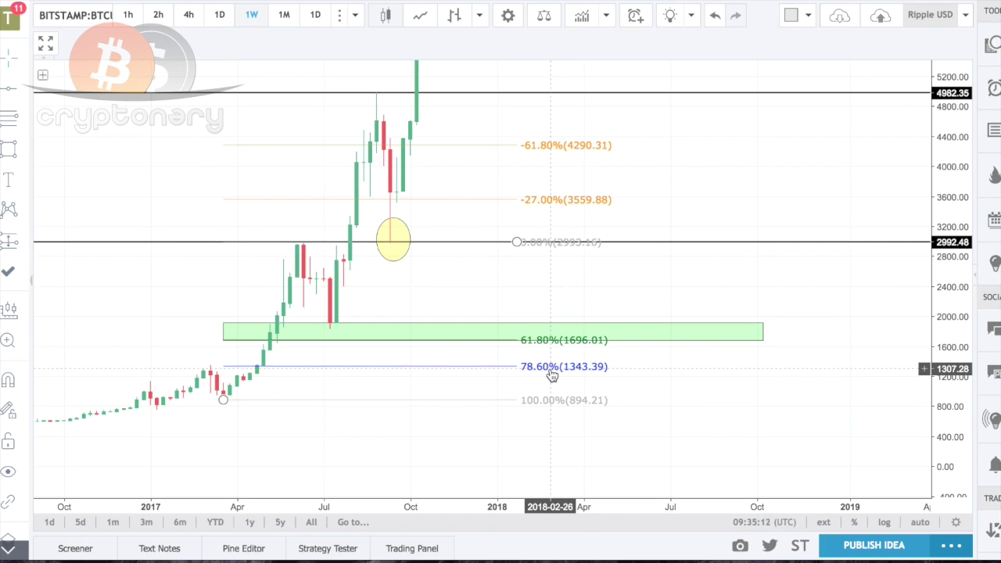
scroll(670, 165, "up", 3)
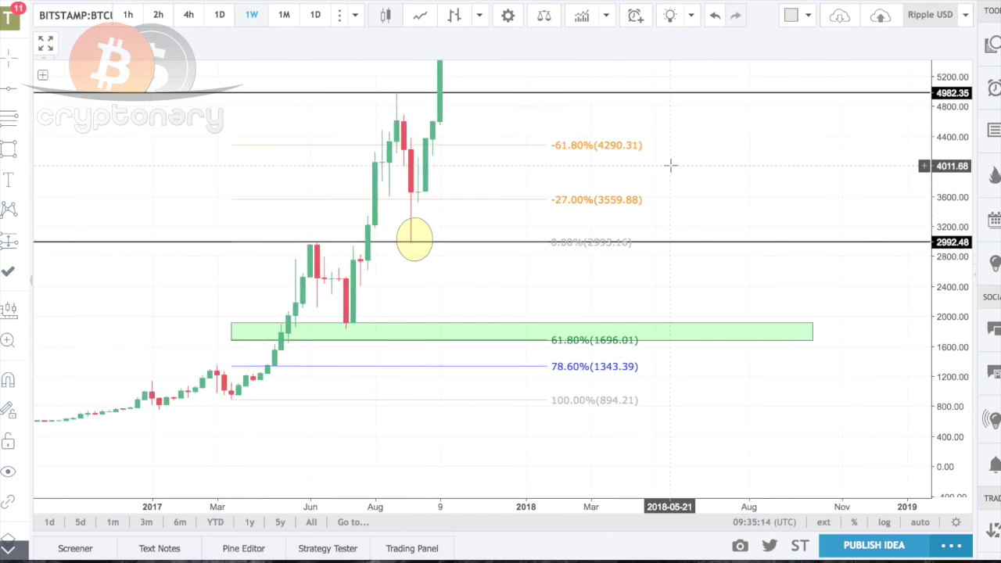